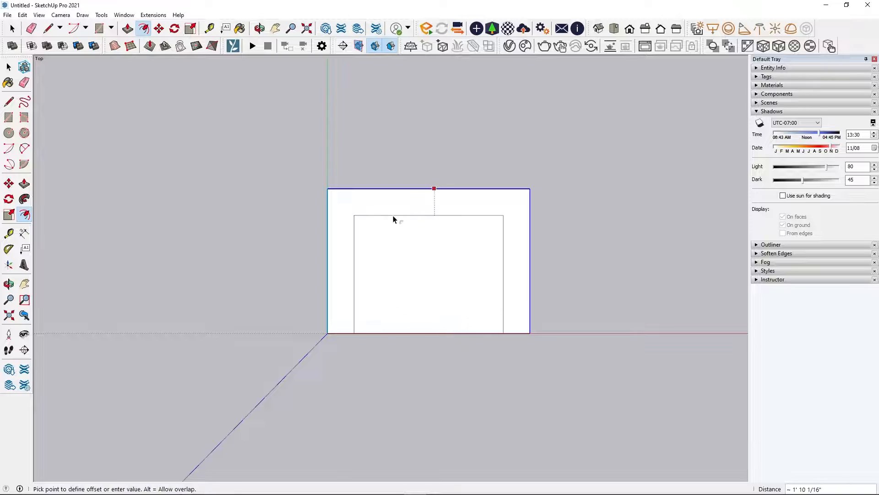
Offset the rectangle's back and two side edges 2' inward to outline a U-shaped border
type("2'")
key("Return")
scroll(446, 261, "up", 1)
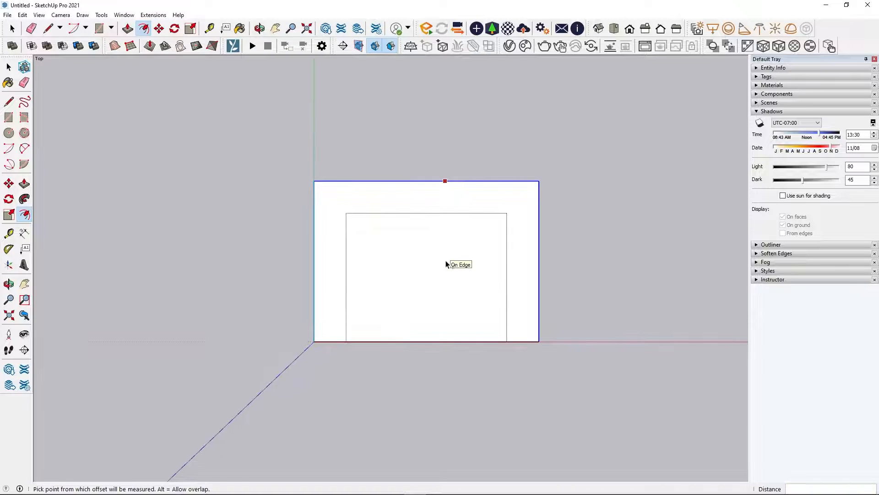
Extrude the U-shaped border upward with Push/Pull to a height of 3'6"
key("p")
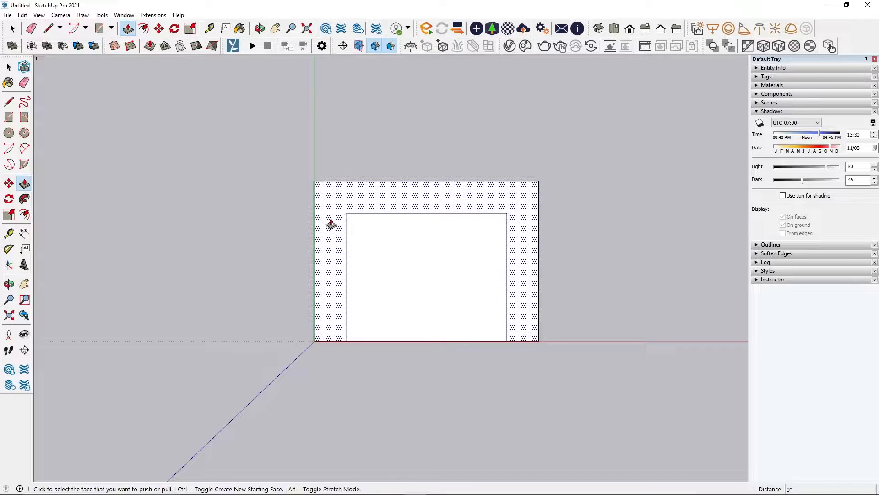
middle_click_drag(571, 329, 472, 68)
left_click(534, 294)
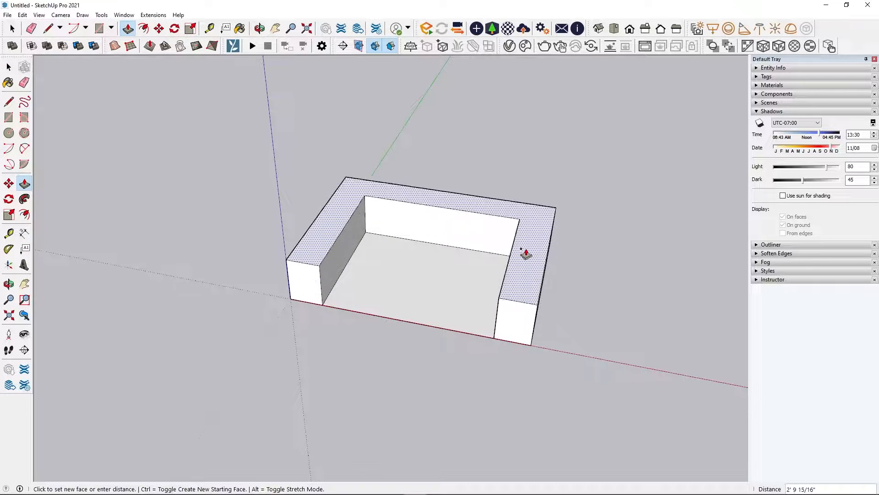
type("6")
key("Return")
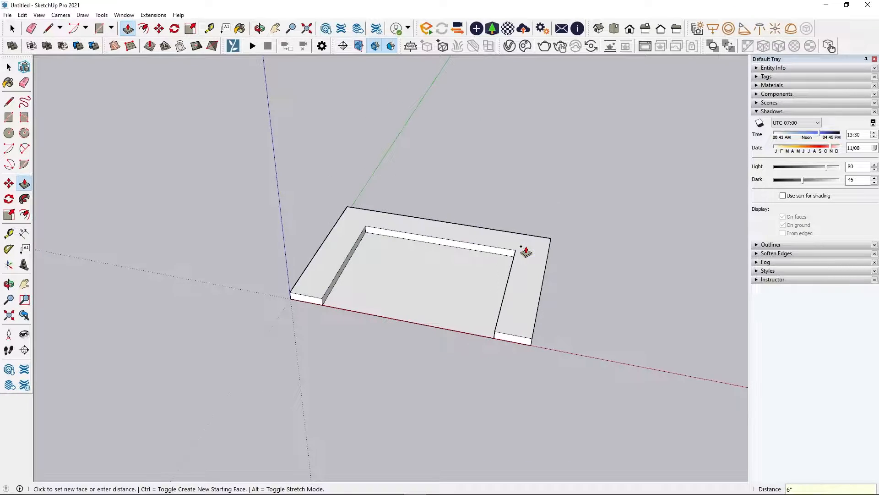
type("3'6")
key("Return")
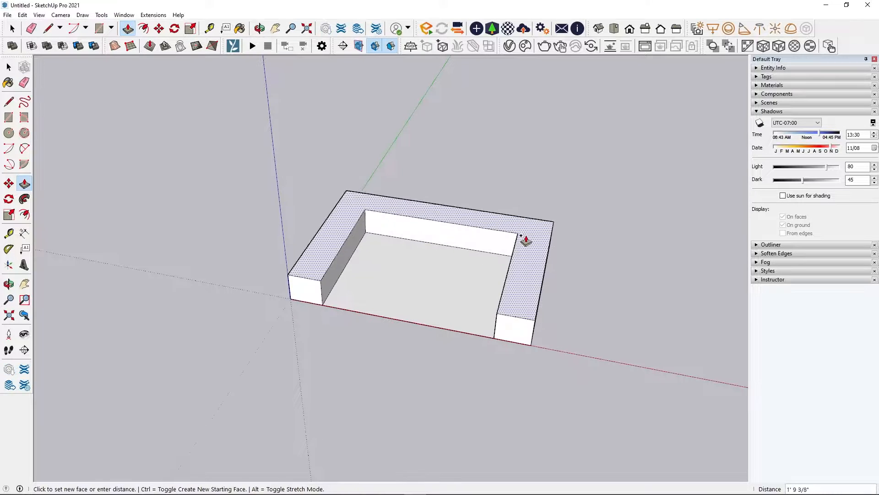
Offset the U-shaped top face's outline inward and push the inner face down 6" to form a planter recess
scroll(339, 187, "up", 3)
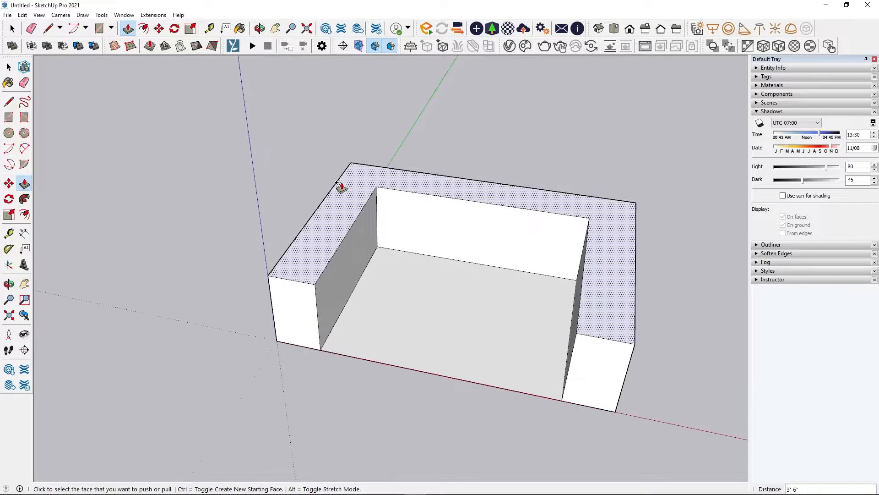
key("f")
left_click(339, 186)
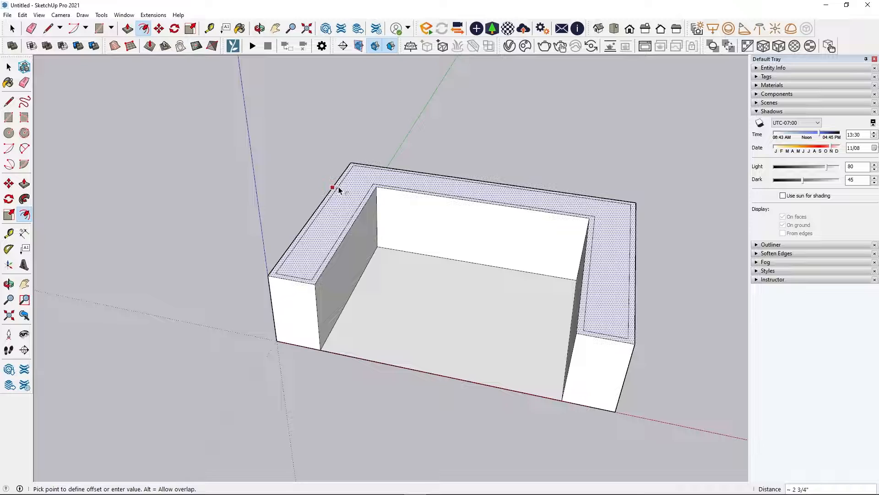
left_click(339, 186)
key("p")
left_click(341, 205)
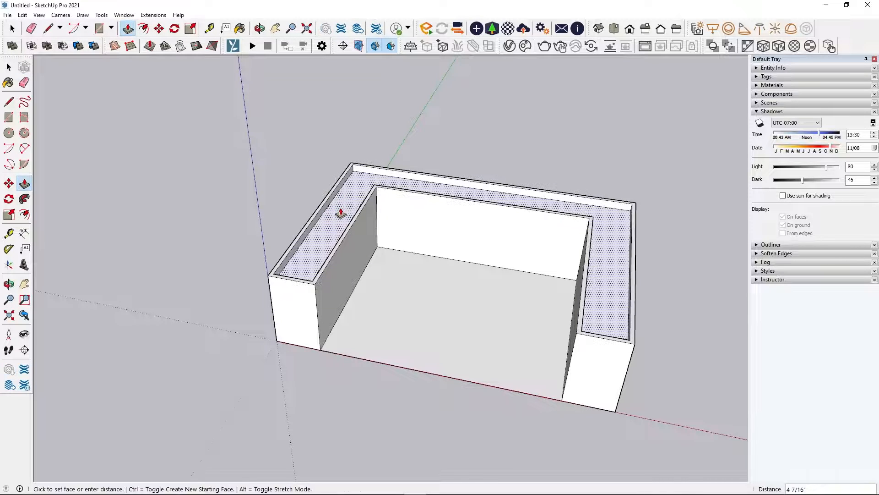
key("Return")
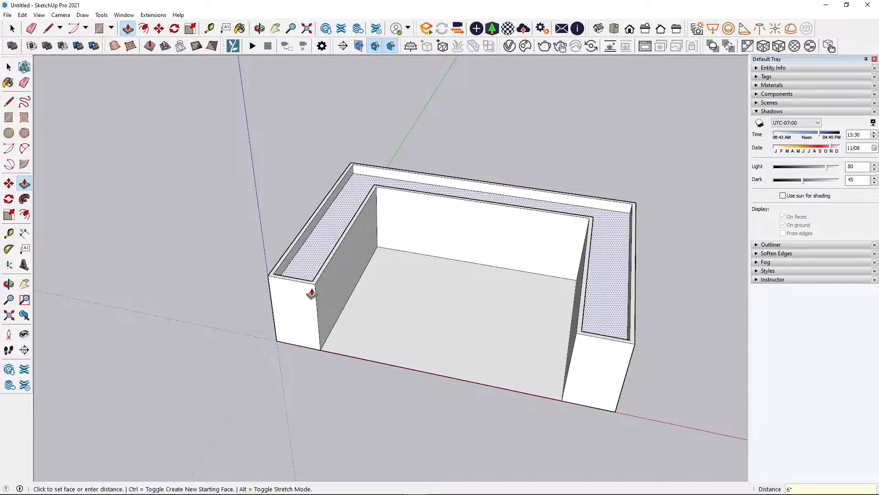
Offset the top rim's outline outward to add a narrow overhanging strip around the wall
scroll(310, 298, "up", 3)
key("f")
left_click(319, 272)
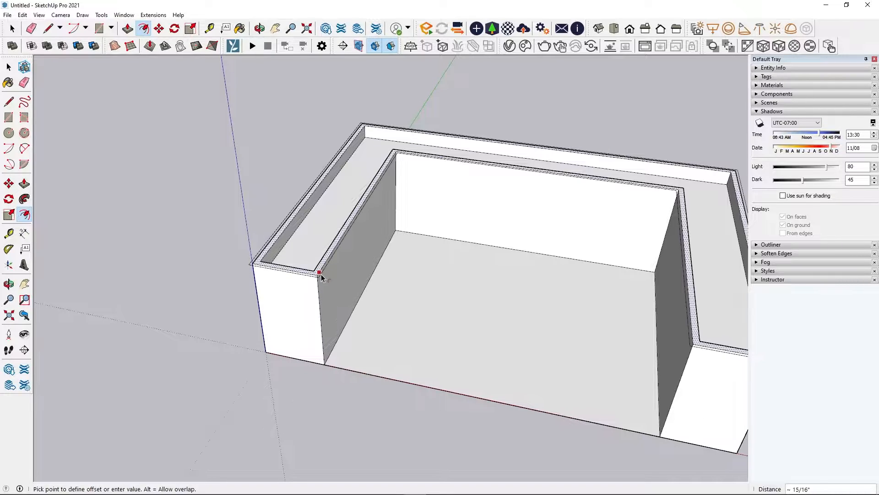
key("Return")
Push/Pull the overhanging strip 2" to form a coping lip and shift its top face by 1/2"
key("p")
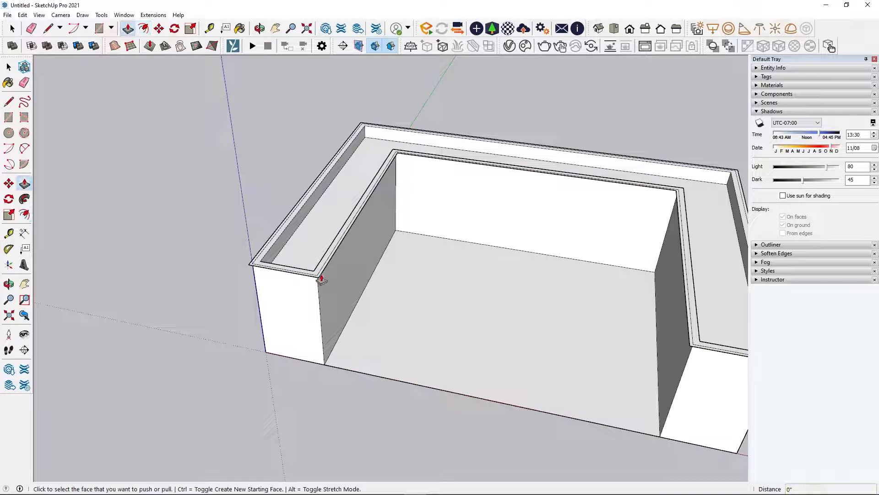
left_click(322, 278)
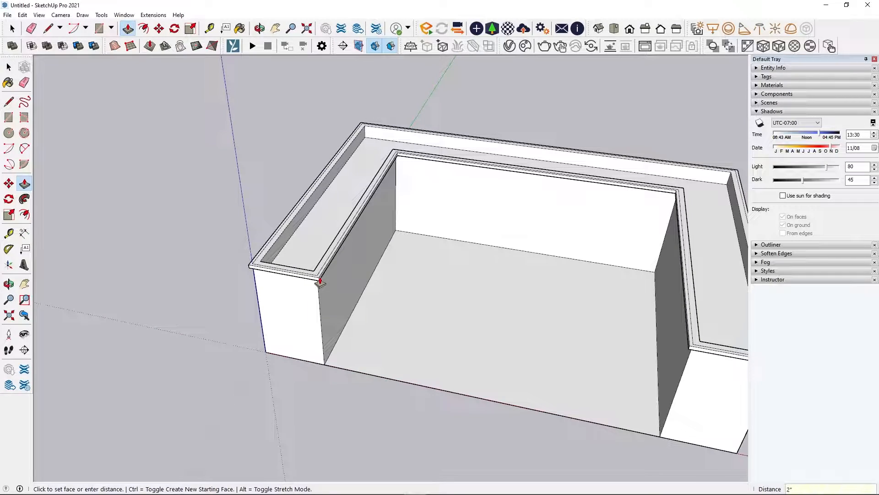
scroll(320, 281, "up", 3)
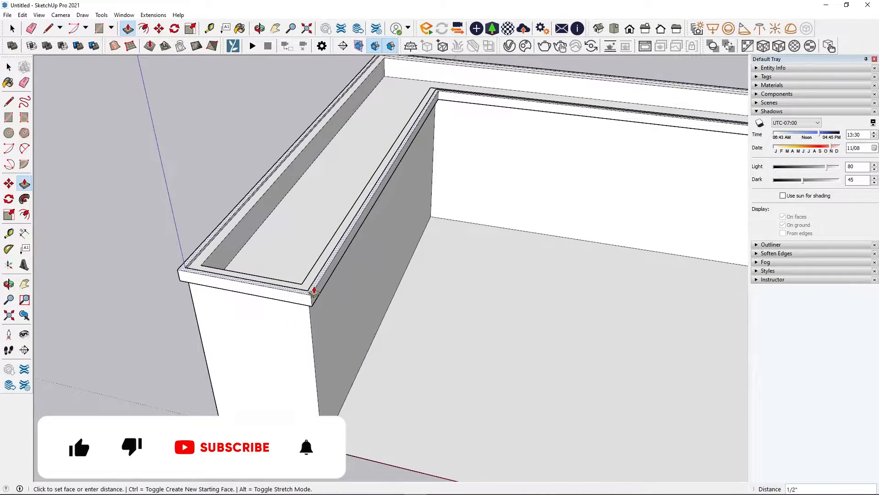
left_click(315, 290)
Raise the floor face inside the U-shaped wall by 2"
middle_click_drag(314, 291, 495, 316)
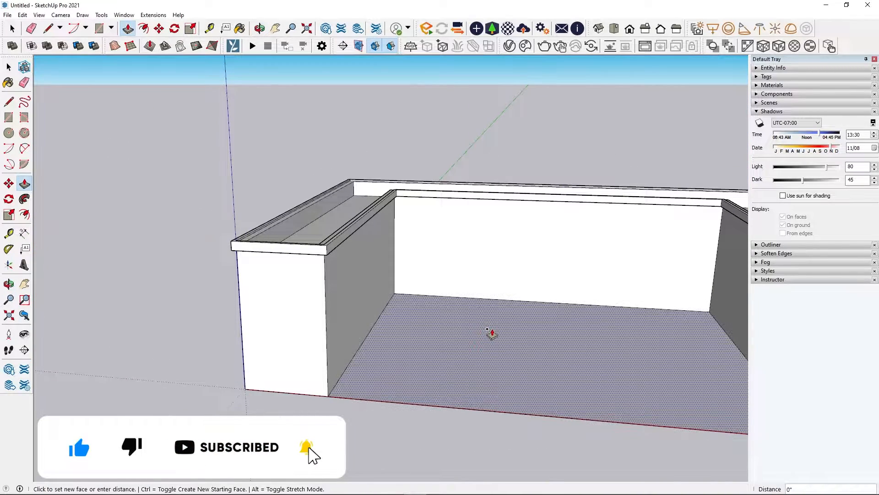
type("2")
key("Return")
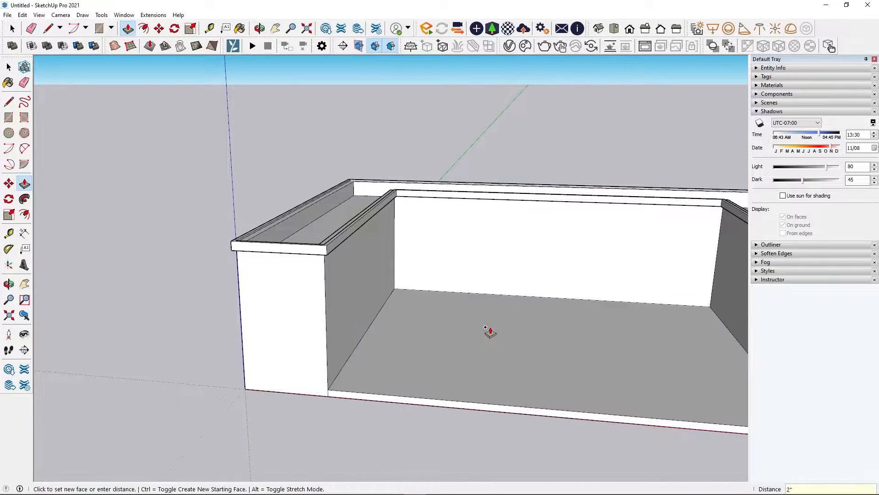
Select the entire wall and floor structure and group it
scroll(181, 336, "down", 3)
key("space")
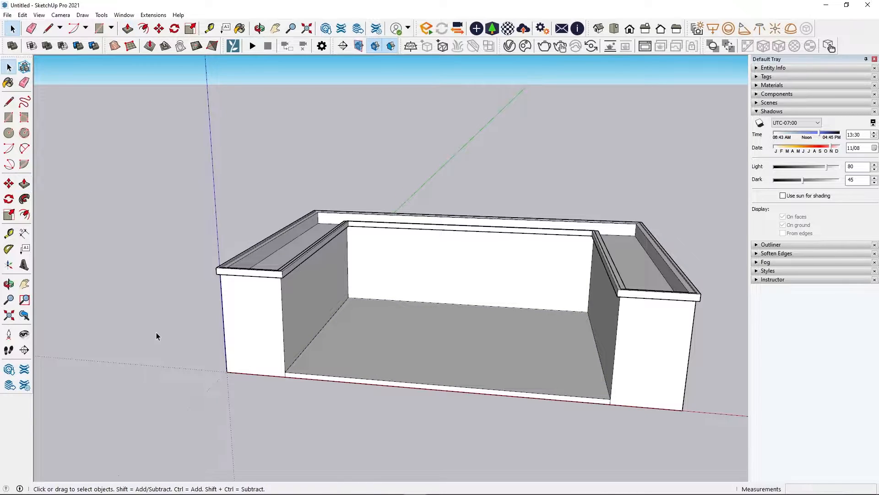
scroll(157, 334, "down", 2)
left_click_drag(151, 226, 546, 433)
left_click(546, 437)
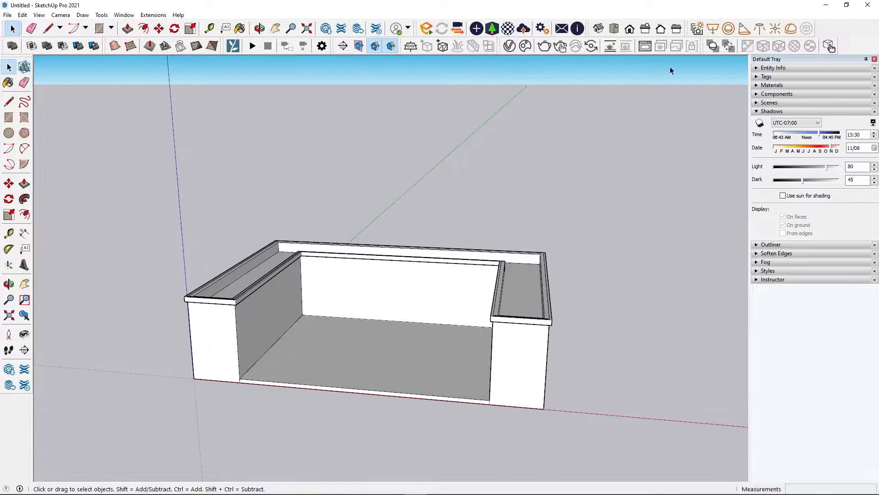
Switch to the top view and draw a rectangle covering the floor area between the walls
left_click(614, 28)
key("r")
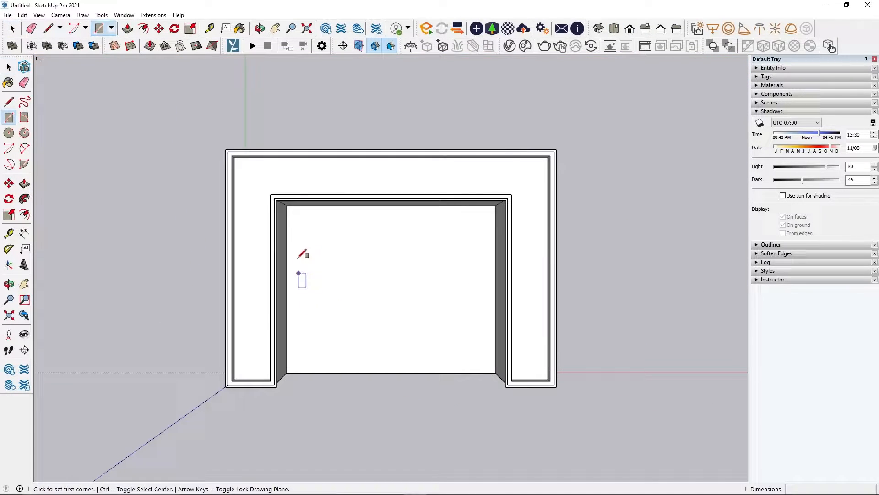
left_click(286, 205)
left_click(496, 373)
key("f")
left_click(405, 372)
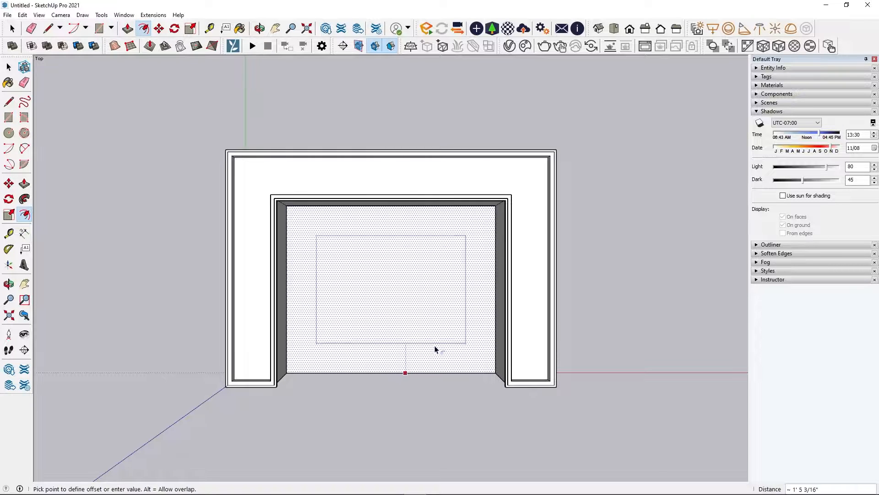
key("Escape")
Offset the floor rectangle's back and two side edges 2' inward, leaving out the front edge
key("space")
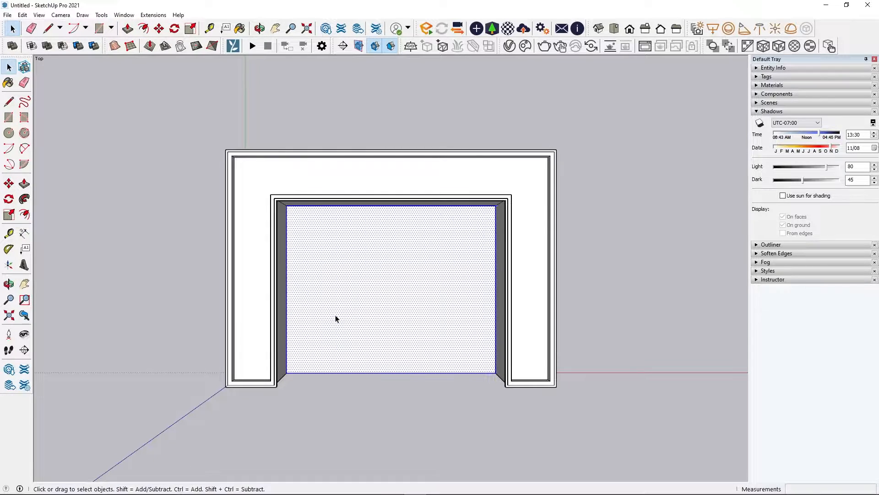
left_click(363, 384)
key("f")
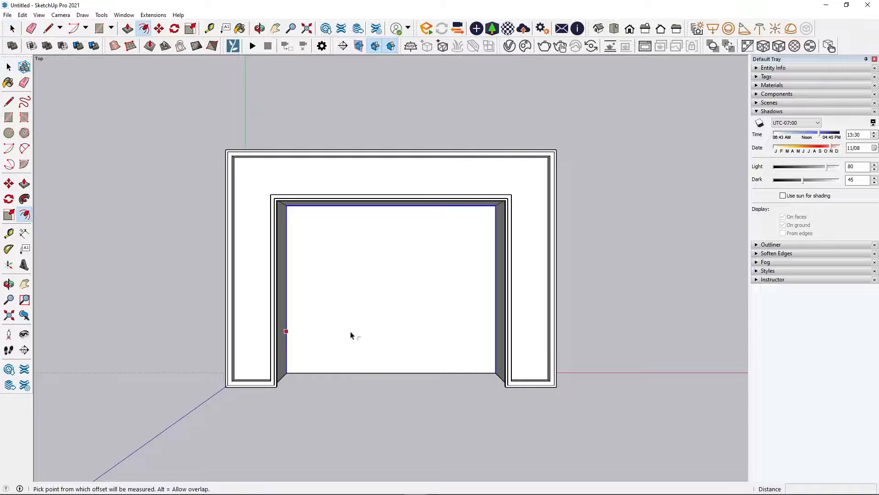
left_click(286, 331)
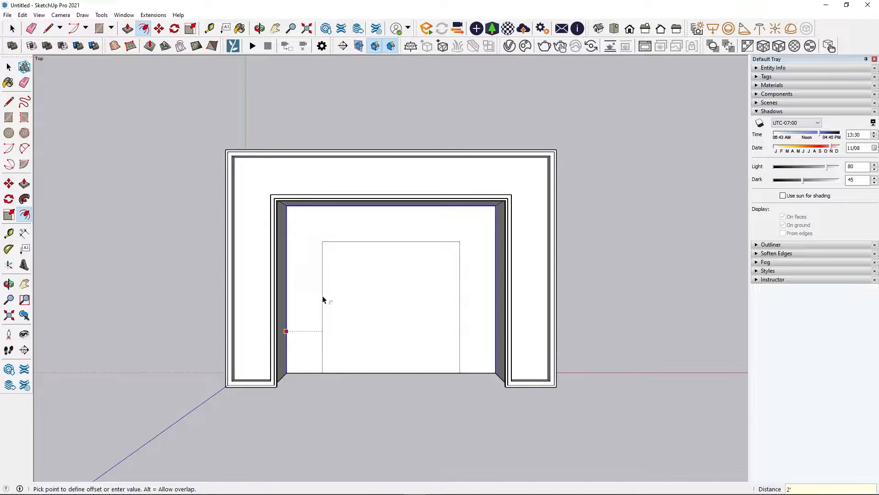
key("Return")
Remove the surrounding wall group and erase the front edge of the inner rectangle, leaving a U-shaped face
middle_click_drag(406, 343, 353, 161)
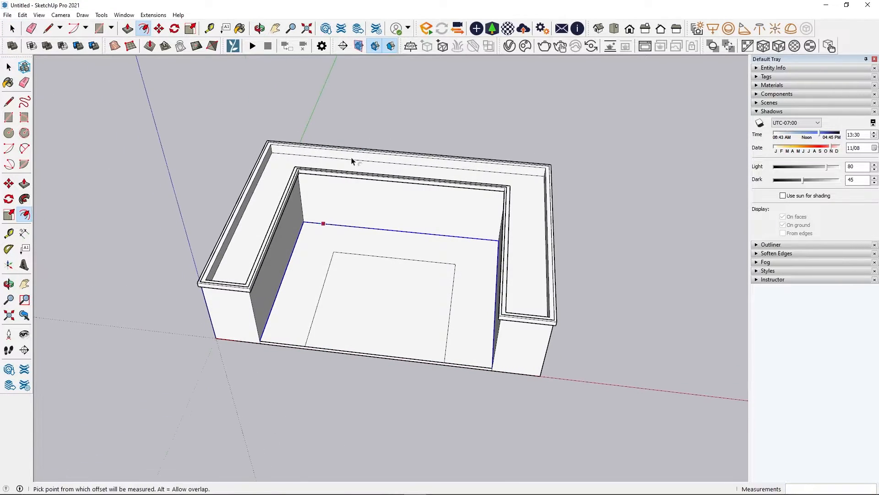
key("space")
left_click(516, 204)
key("Delete")
key("e")
left_click(355, 352)
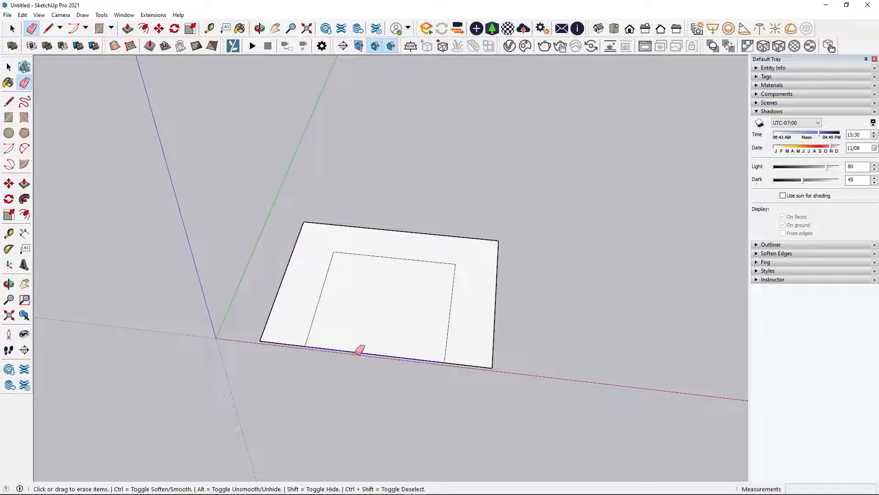
Group the U-shaped face and extrude it upward inside the group to form a bench block
key("space")
double_click(319, 253)
key("ctrl+g")
double_click(319, 252)
key("p")
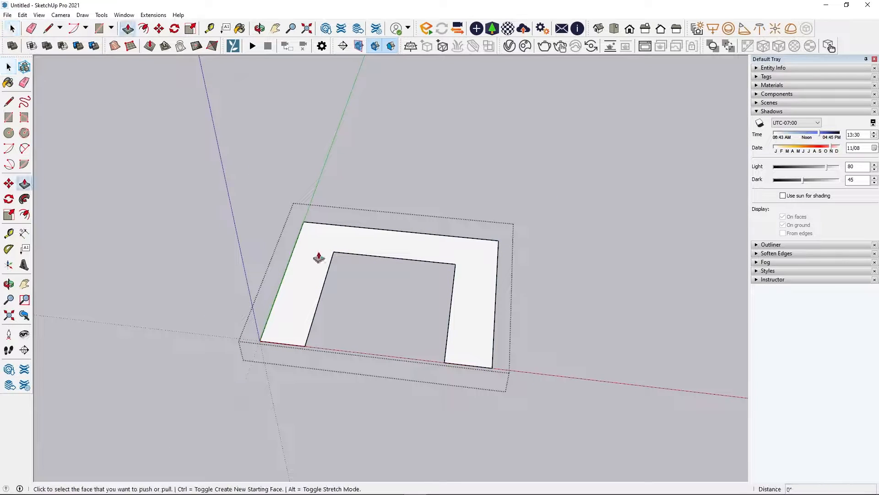
left_click(317, 255)
middle_click_drag(313, 244, 299, 290)
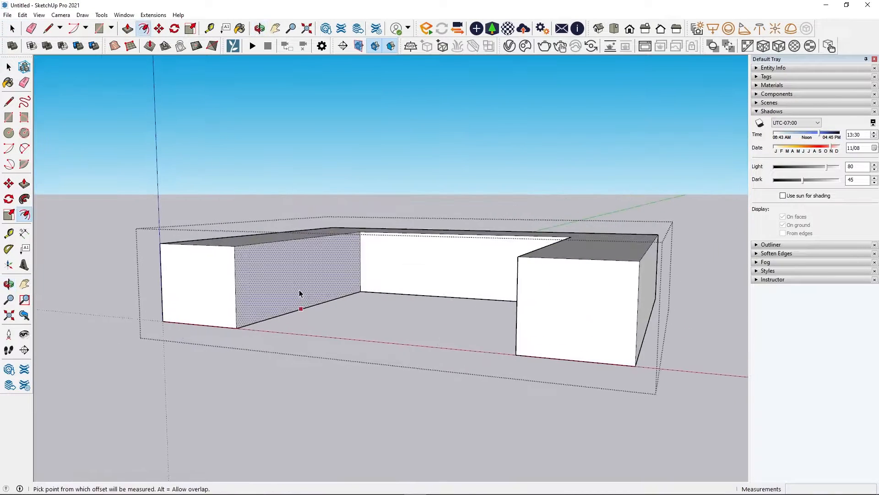
Offset the top and front edges of the left wing's inner side 3" inward and push the enclosed face through the wing
key("space")
left_click(285, 274)
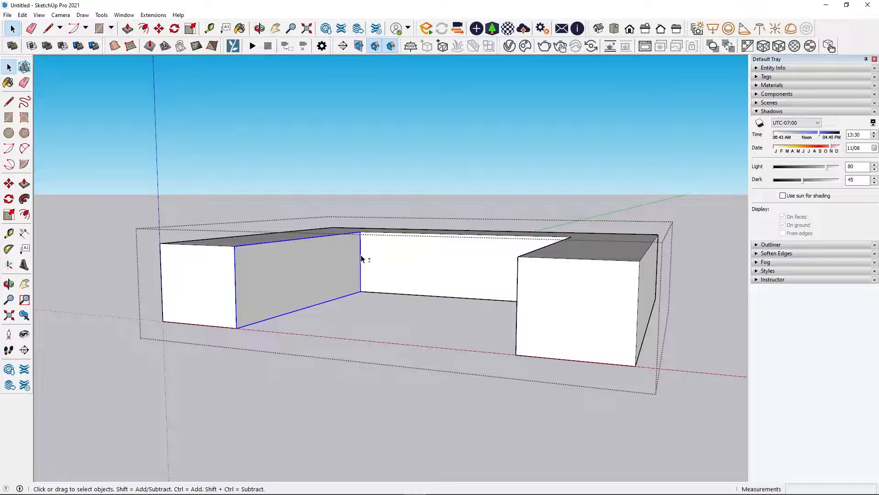
key("f")
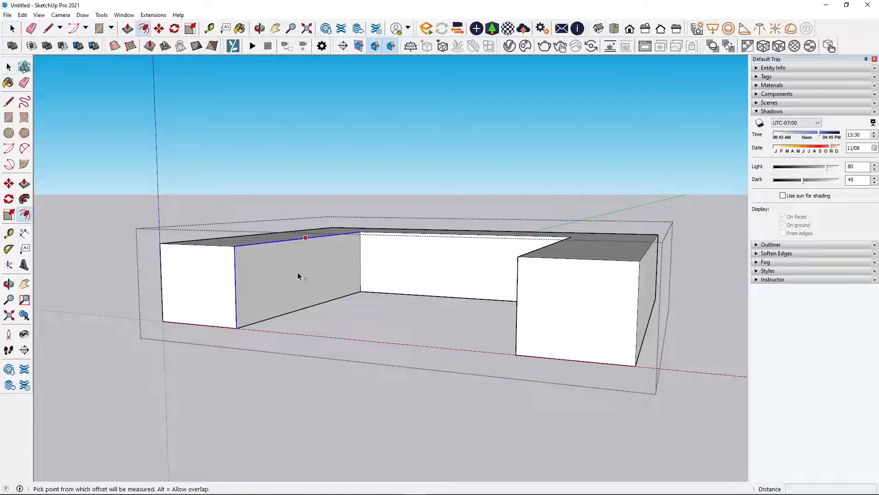
left_click(270, 242)
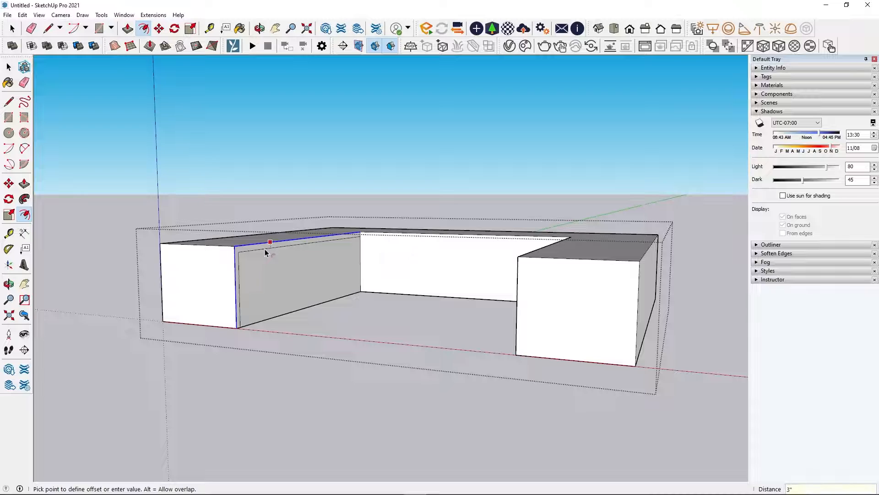
left_click(265, 249)
key("p")
left_click(298, 284)
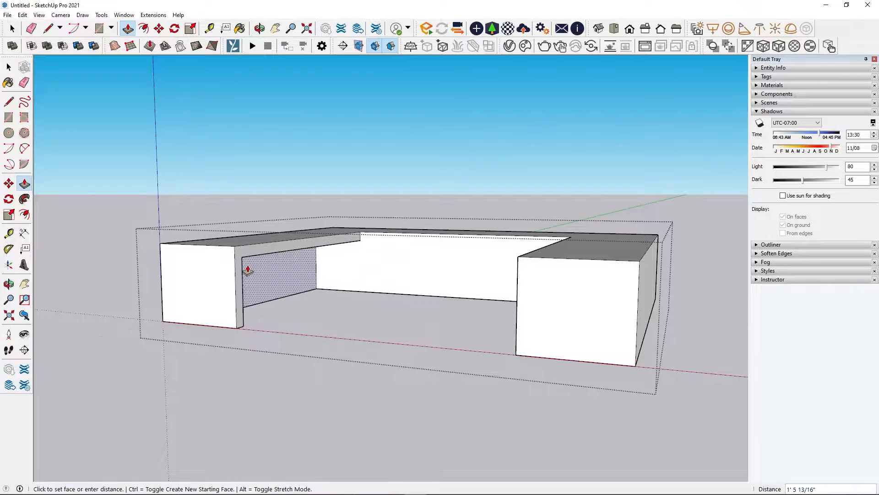
left_click(163, 298)
Offset the top and front edges of the right wing's inner side inward and push the enclosed face through its 2' depth
middle_click_drag(340, 402, 573, 249)
scroll(577, 249, "up", 2)
key("space")
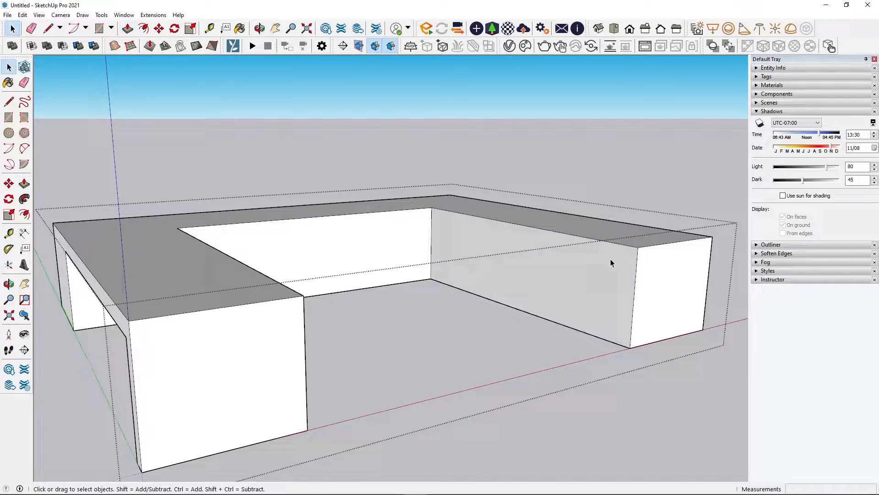
key("f")
left_click(635, 276)
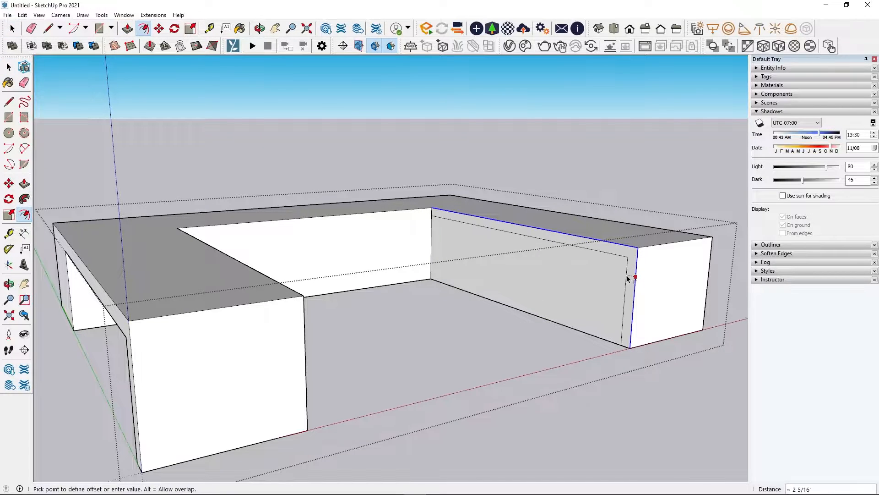
left_click(627, 278)
key("p")
left_click(596, 290)
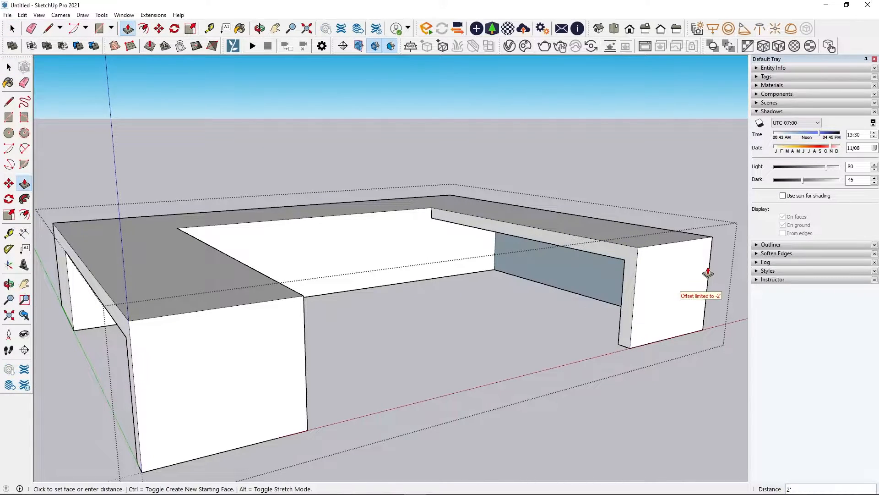
left_click(710, 294)
Draw a 1'6" vertical line on the back section's front face, from the left wing's lower inner corner to the floor
middle_click_drag(564, 384, 472, 335)
scroll(328, 302, "up", 5)
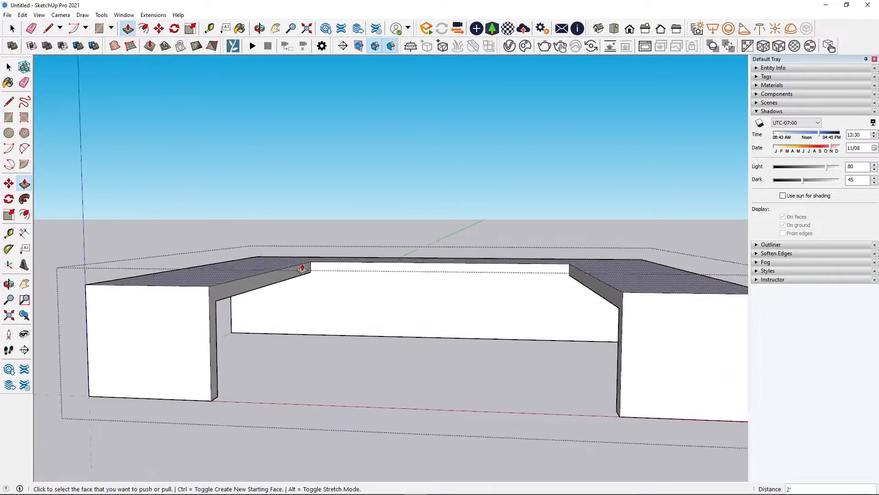
key("l")
left_click(313, 275)
left_click(313, 358)
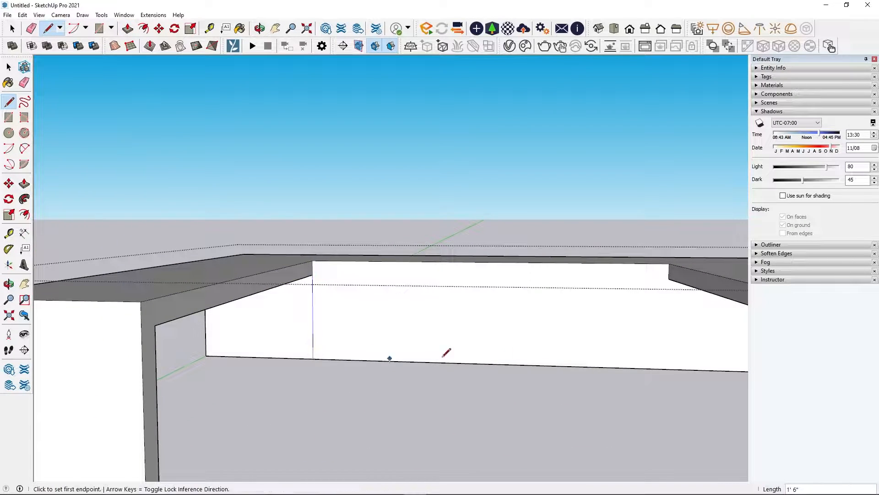
Draw a vertical line on the back section's front face, from the right wing's lower inner corner to the floor
left_click(669, 278)
left_click(671, 366)
key("space")
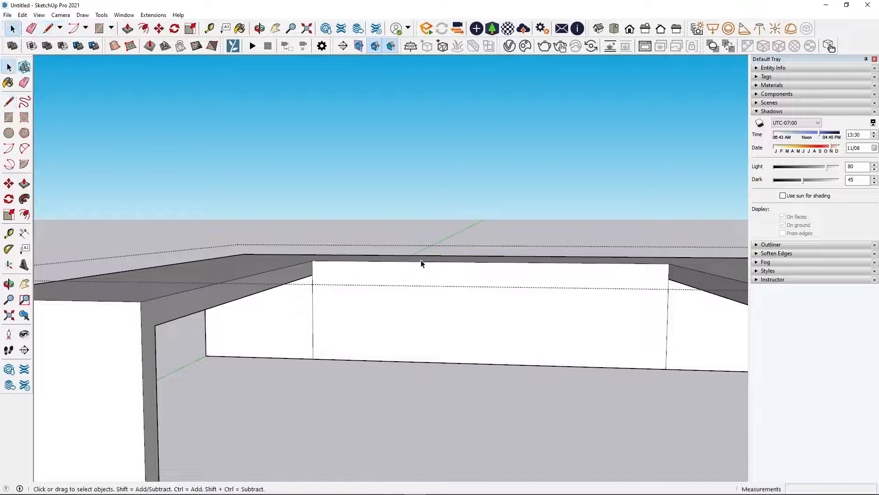
Copy the top edge of the bench's back section down its front face to close the opening's outline
left_click(423, 264)
key("f")
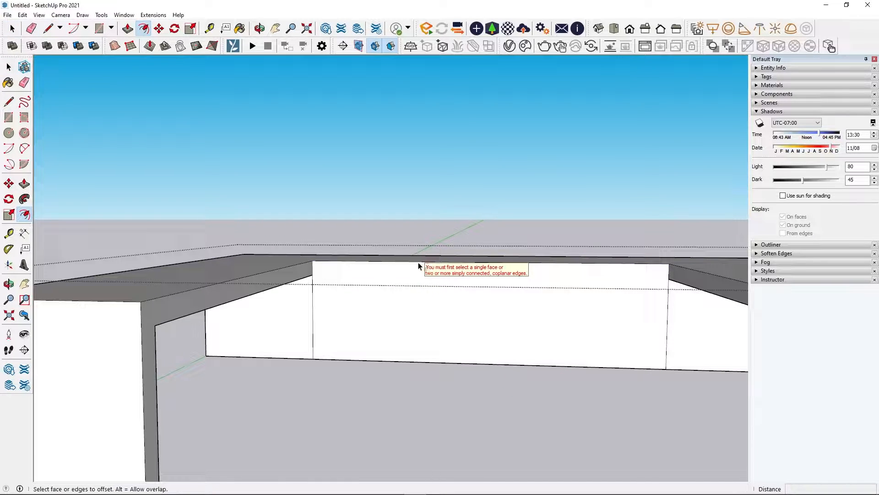
key("space")
left_click(418, 263)
key("m")
key("ctrl")
left_click(416, 262)
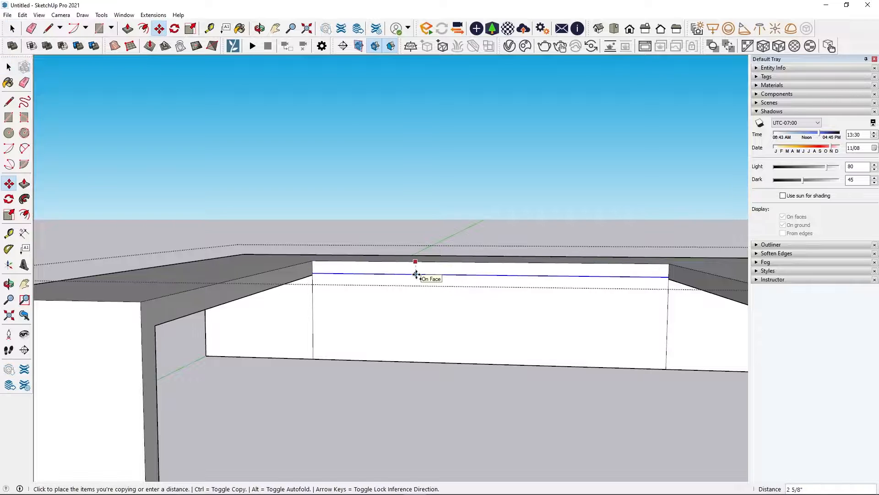
key("Return")
Push the enclosed front face all the way through the bench's back section to hollow it out
key("p")
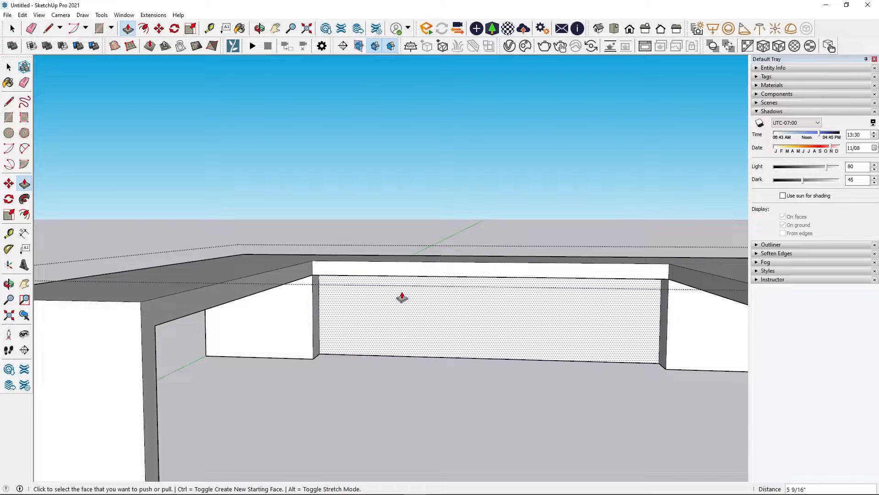
middle_click_drag(575, 317, 413, 385)
left_click(413, 386)
left_click(589, 327)
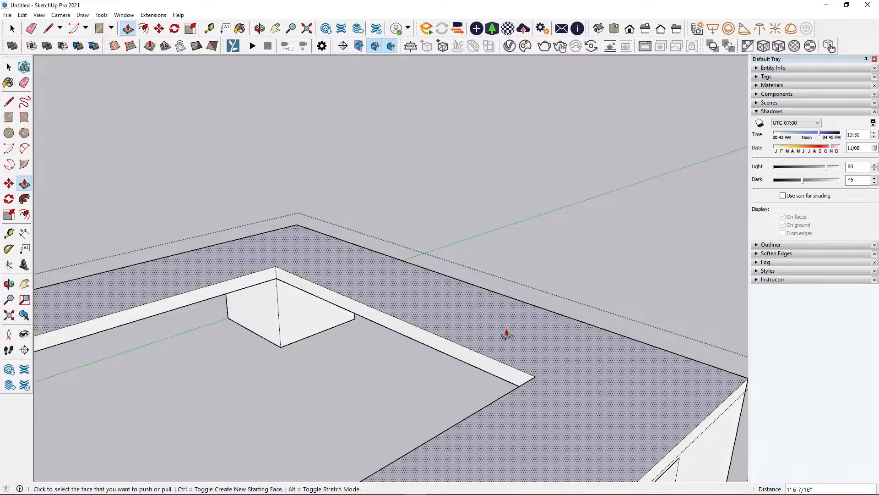
scroll(398, 353, "down", 3)
middle_click_drag(307, 370, 430, 200)
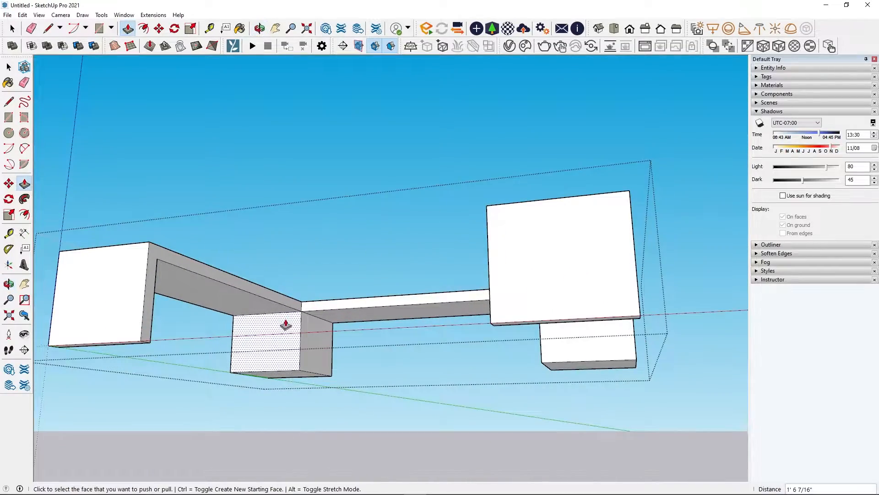
middle_click_drag(285, 324, 353, 380)
scroll(635, 243, "down", 3)
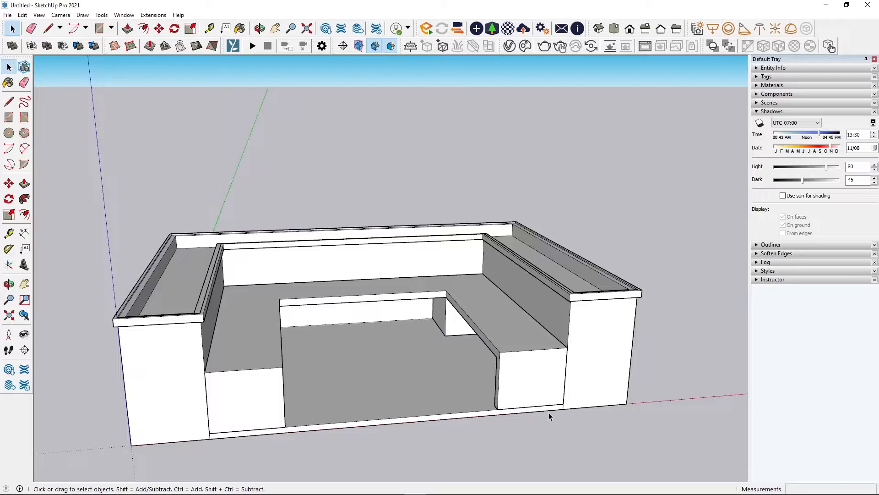
In top view, draw a 2" by 4" rectangle on the inner coping, starting from its back-left outer corner
middle_click_drag(548, 412, 632, 321)
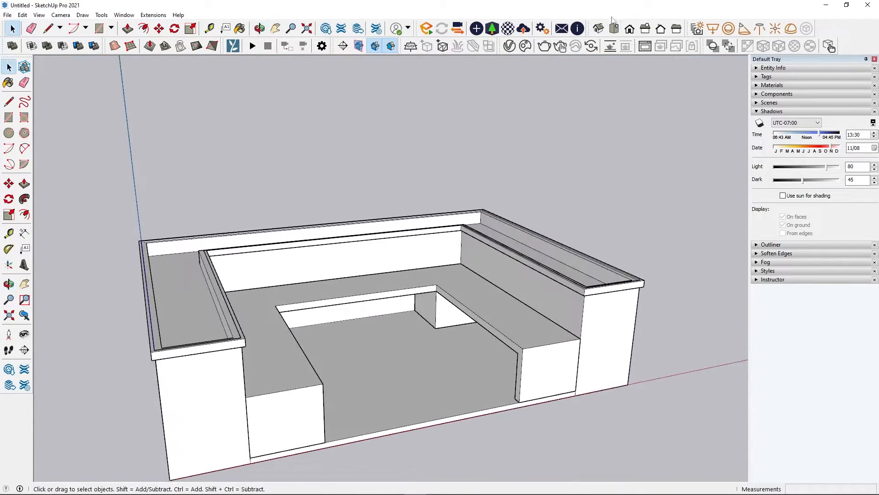
left_click(615, 29)
key("r")
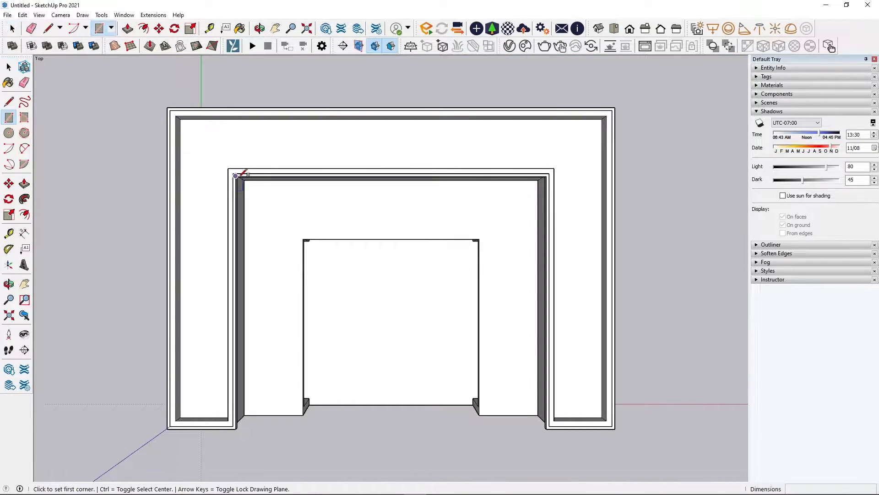
scroll(235, 175, "up", 5)
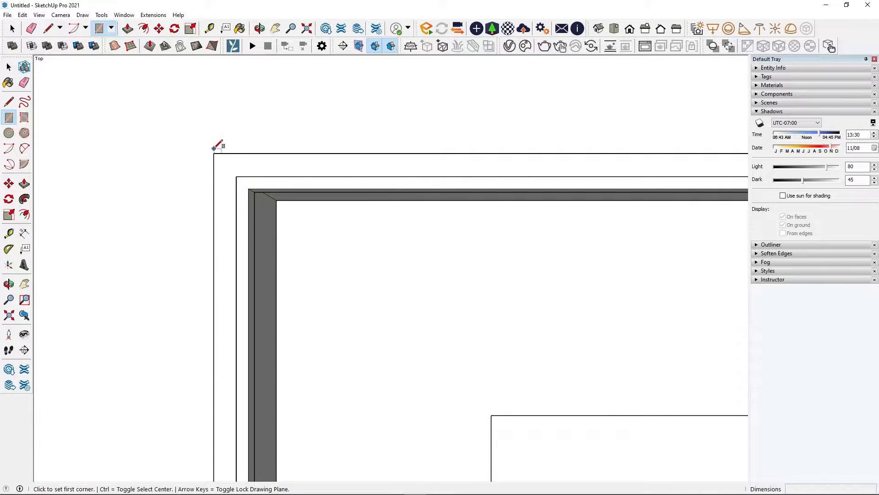
left_click(214, 153)
type("2,4")
key("Return")
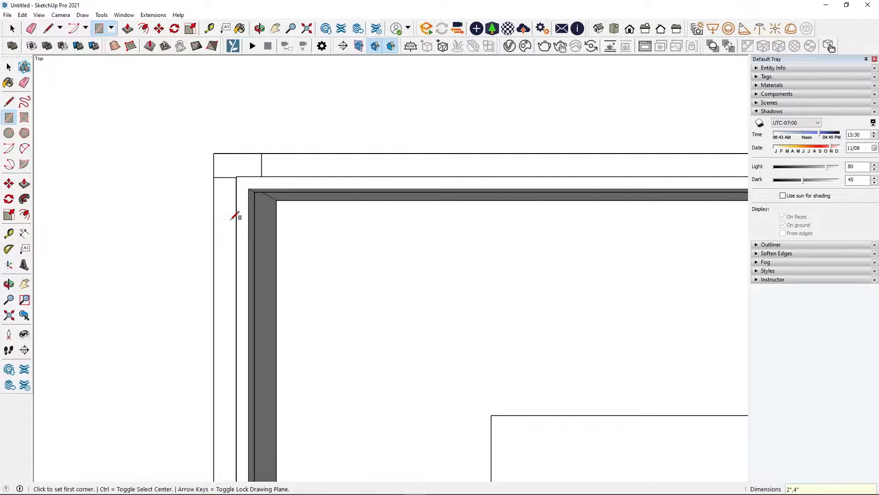
Group the small corner rectangle and extrude it 7' upward inside the group to form a post
key("space")
left_click(233, 167)
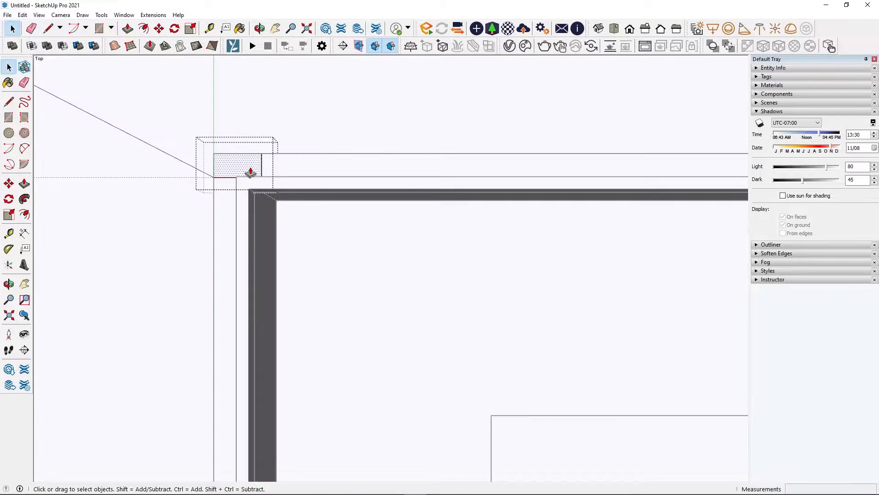
key("p")
left_click(251, 172)
middle_click_drag(287, 150, 196, 24)
type("7'")
key("Return")
scroll(359, 347, "down", 5)
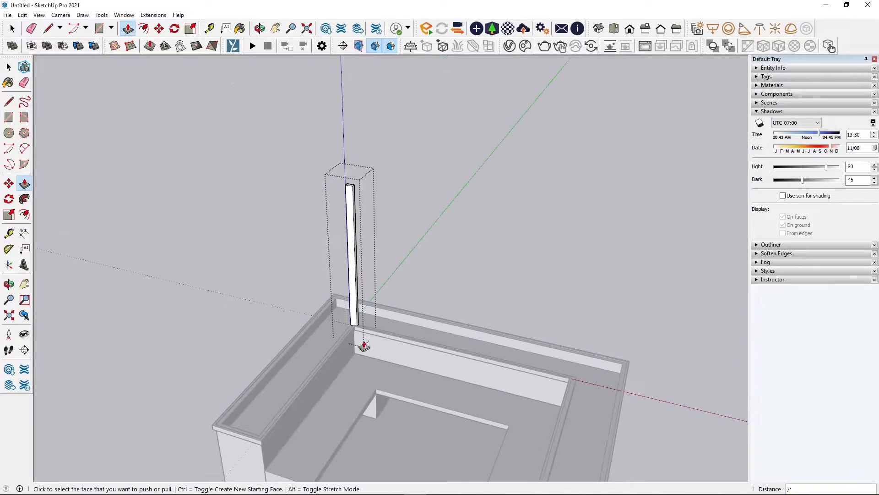
Copy the top front edge of the post's wide face 2" downward to mark out the beam's end
middle_click_drag(359, 347, 532, 261)
scroll(373, 196, "up", 6)
scroll(350, 197, "up", 2)
key("m")
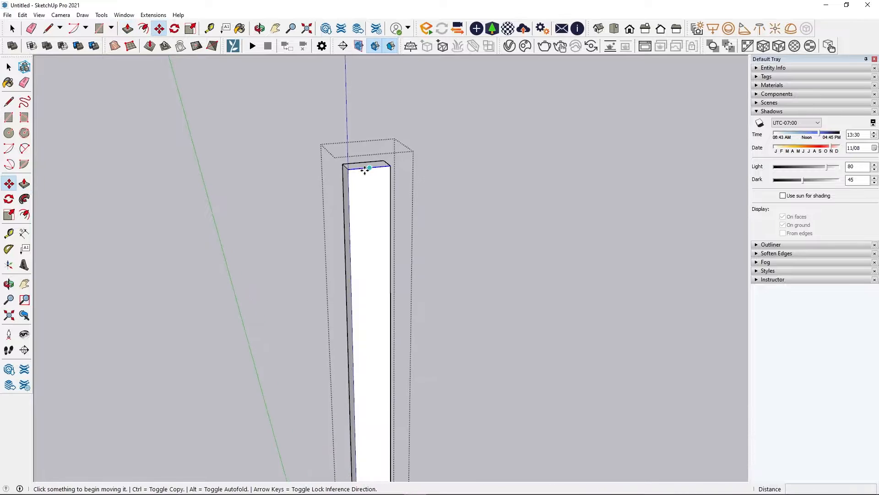
left_click(368, 169)
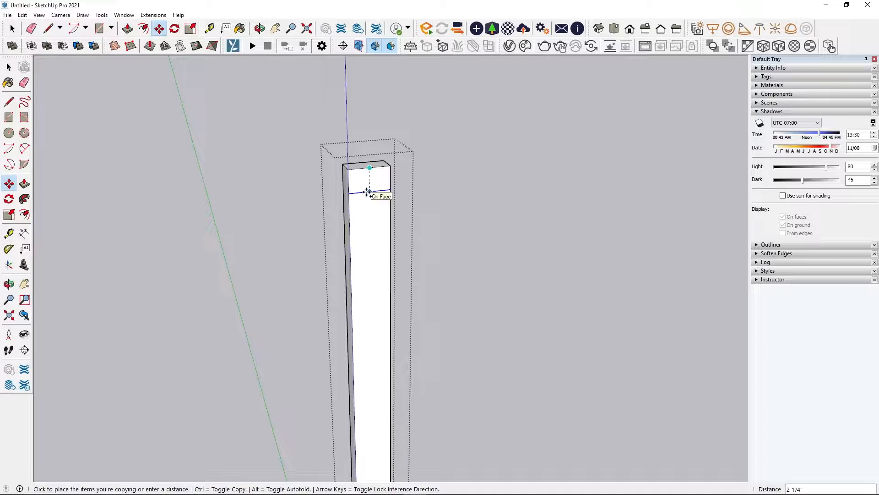
type("2")
key("Return")
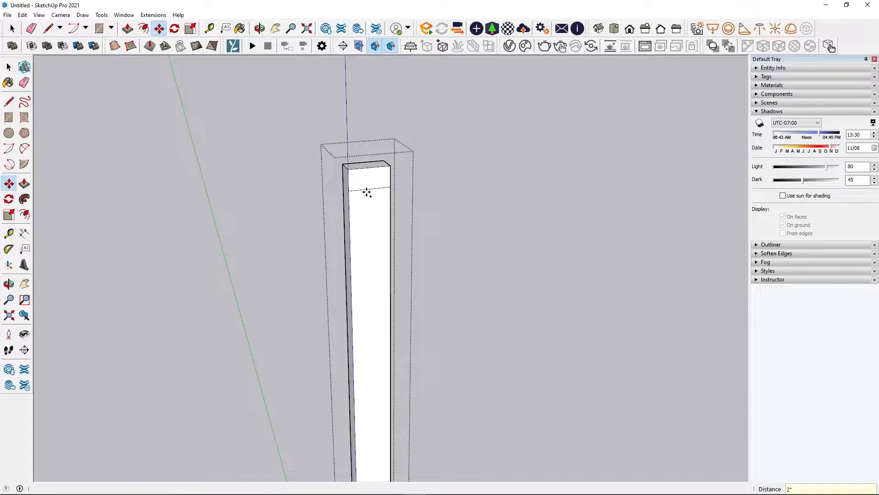
Extrude the marked face at the post's top forward to the front of the left bench wing as an overhead beam
key("p")
left_click(367, 181)
scroll(522, 252, "down", 7)
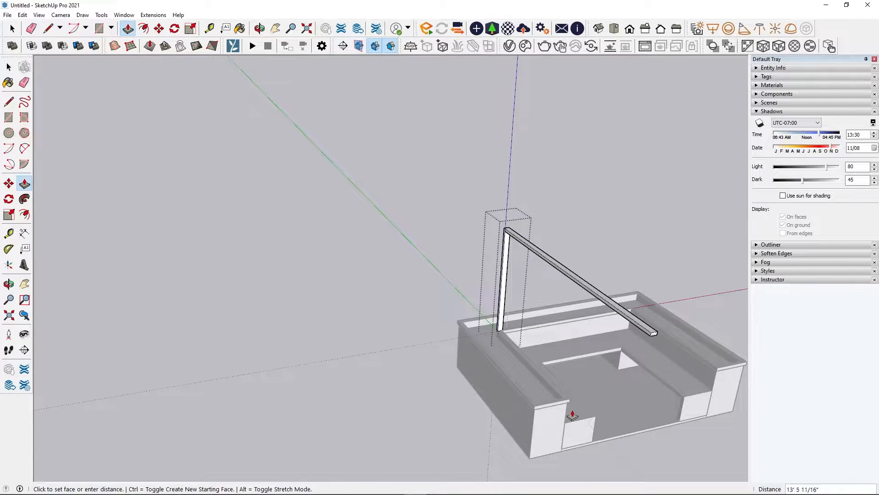
left_click(572, 419)
key("space")
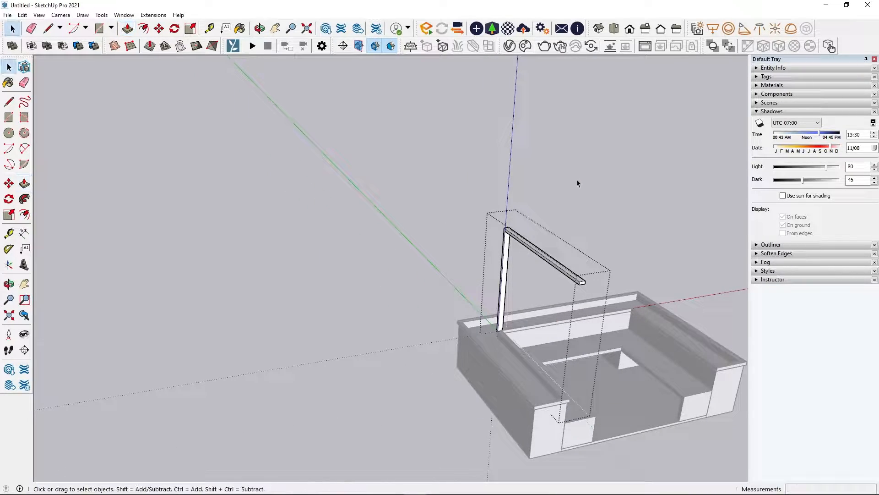
Copy the post-and-beam group to the inner coping's back-right corner and divide the distance into five equal intervals
middle_click_drag(576, 183, 705, 351)
scroll(620, 392, "up", 3)
scroll(483, 263, "up", 4)
middle_click_drag(483, 263, 713, 358)
scroll(713, 358, "down", 4)
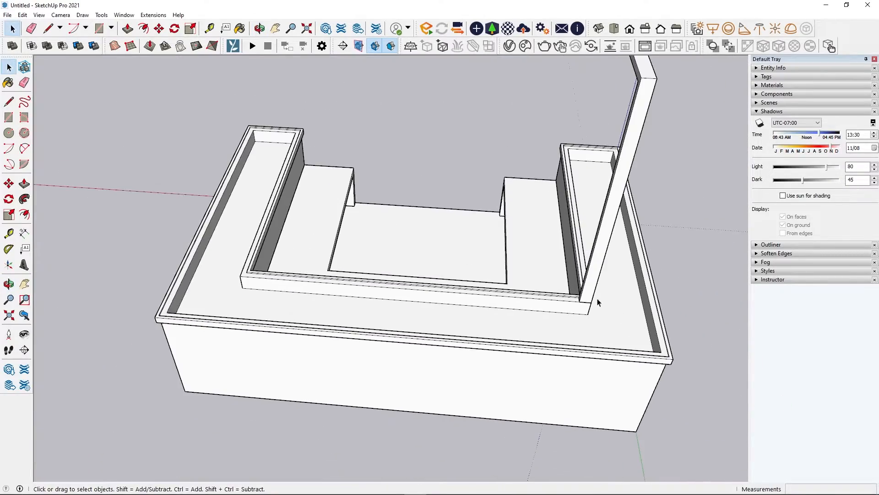
left_click(590, 298)
key("m")
scroll(554, 294, "up", 3)
left_click(623, 318)
key("ctrl")
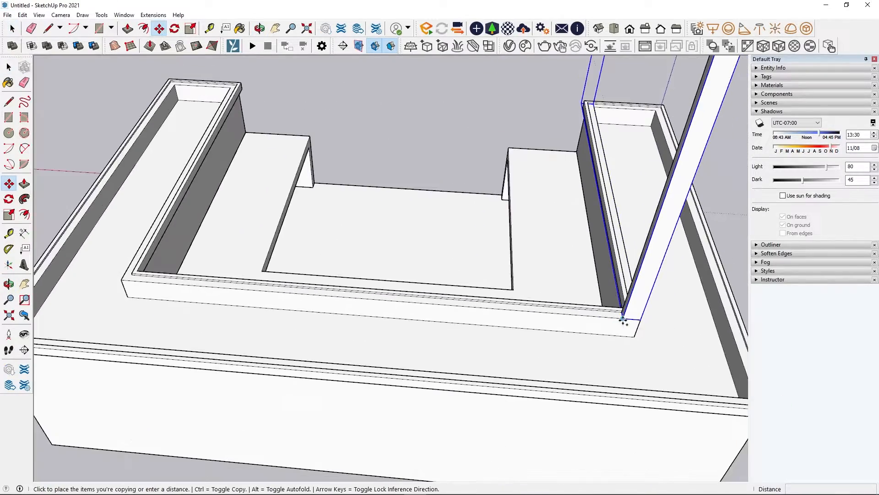
left_click(124, 280)
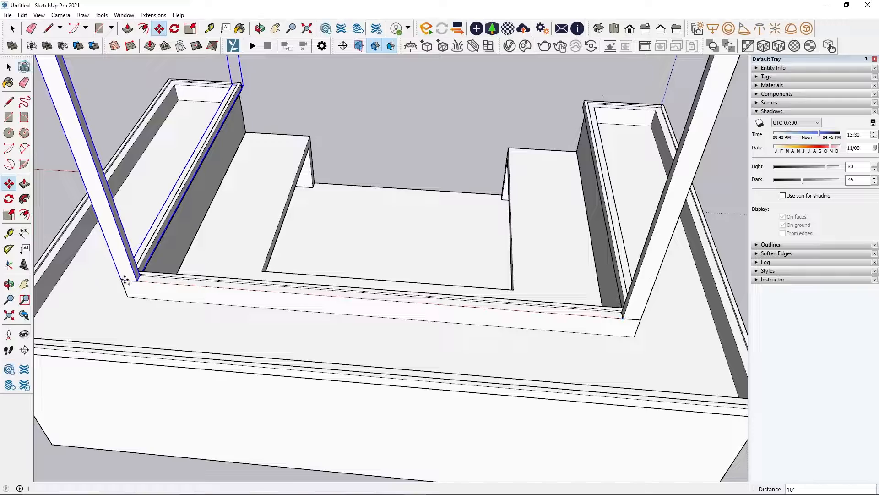
type("/5")
key("Return")
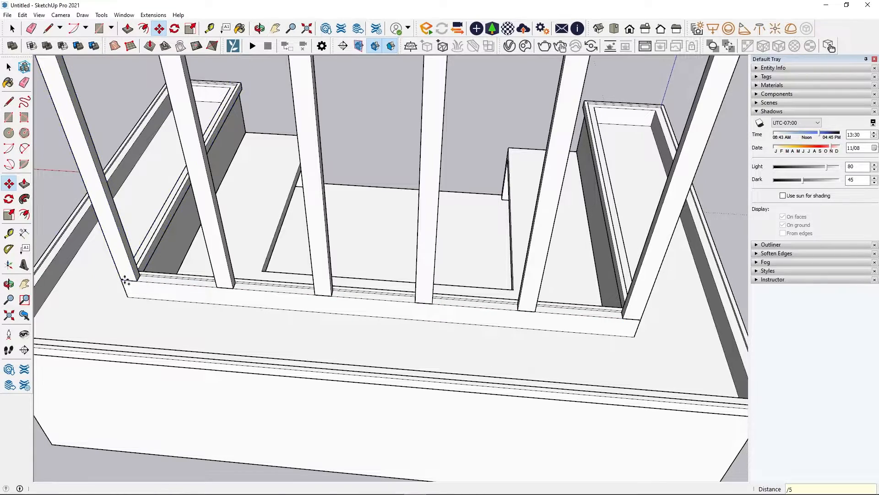
In back view, draw a low rectangle across the posts' back faces at their base, spanning the row of frames
scroll(314, 394, "down", 5)
middle_click_drag(314, 397, 35, 248)
scroll(431, 265, "up", 3)
middle_click_drag(431, 265, 212, 452)
scroll(328, 144, "up", 3)
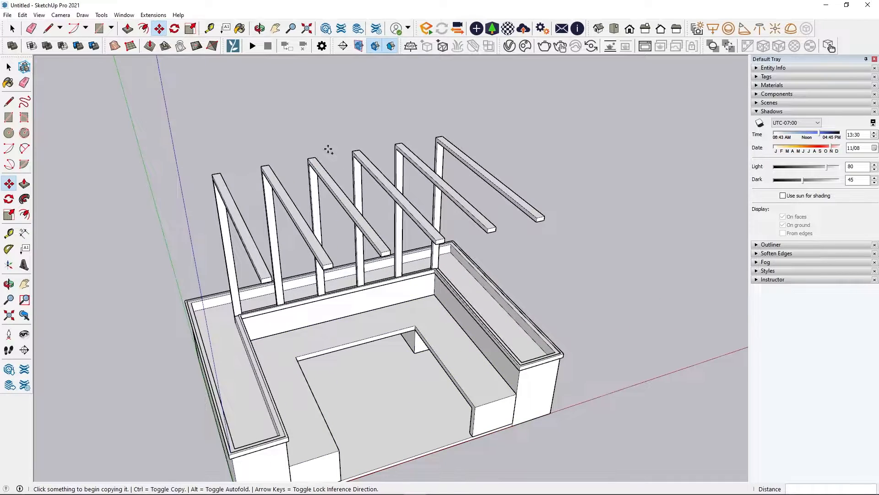
left_click(661, 28)
key("r")
left_click(272, 311)
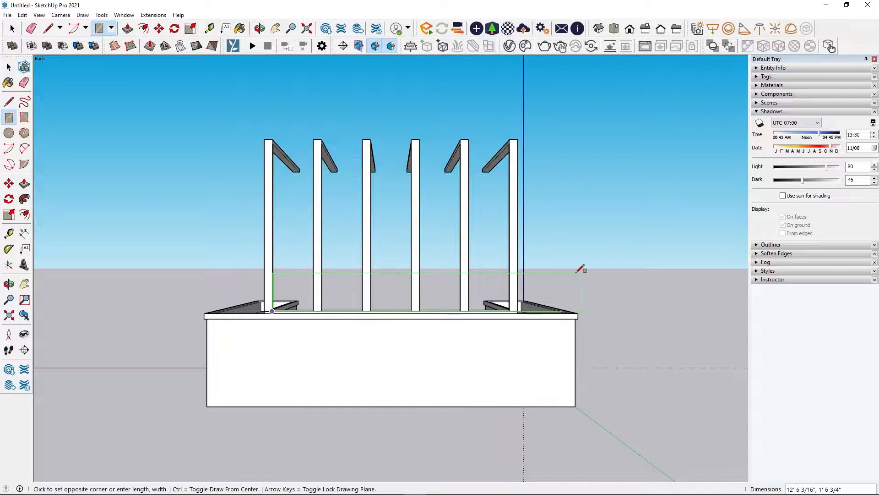
left_click(518, 299)
scroll(295, 320, "up", 5)
middle_click_drag(300, 321, 541, 353)
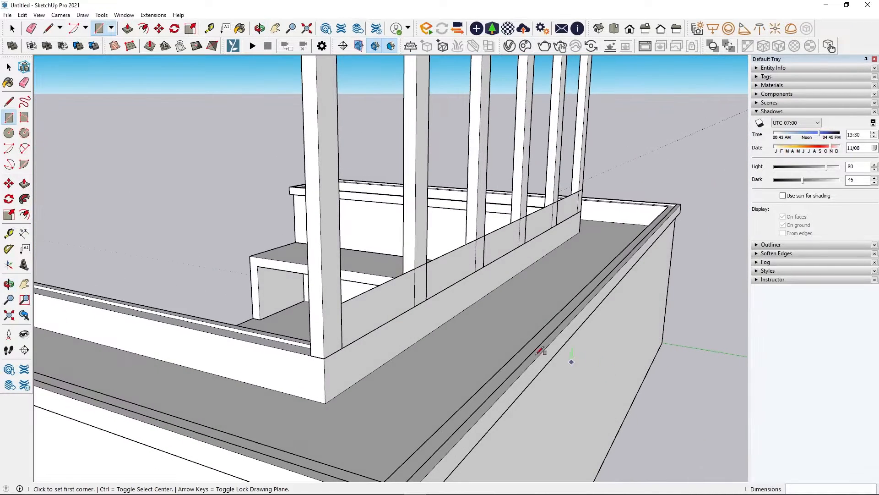
Group the rectangle behind the posts and extrude it 2" outward inside the group to form a rail
scroll(412, 293, "up", 3)
key("space")
left_click(380, 290)
key("p")
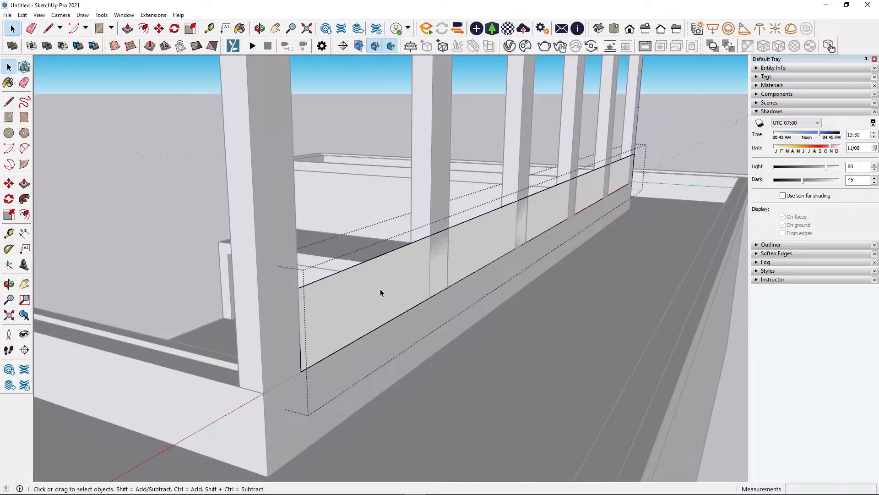
left_click(381, 289)
key("Return")
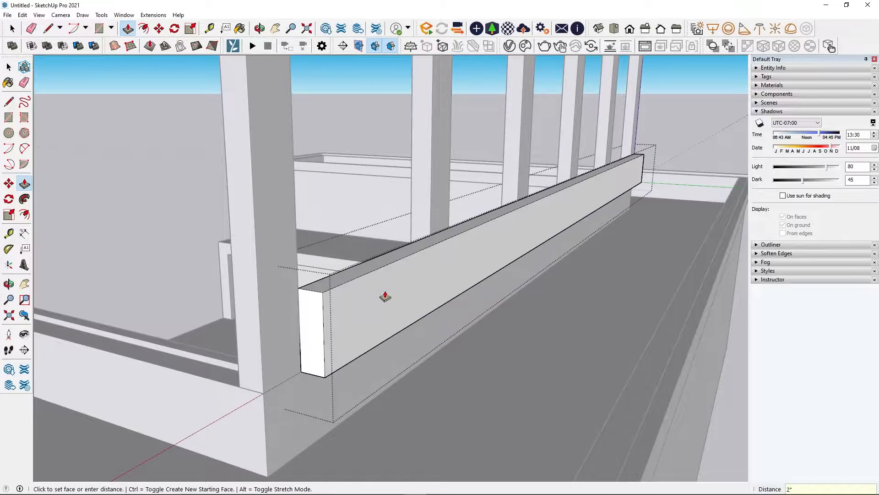
Extend the rail's short end to the end post's outer side and move the rail 2" inward, flush with the posts
left_click(305, 309)
left_click(257, 243)
middle_click_drag(257, 243, 69, 265)
key("space")
left_click(353, 309)
key("m")
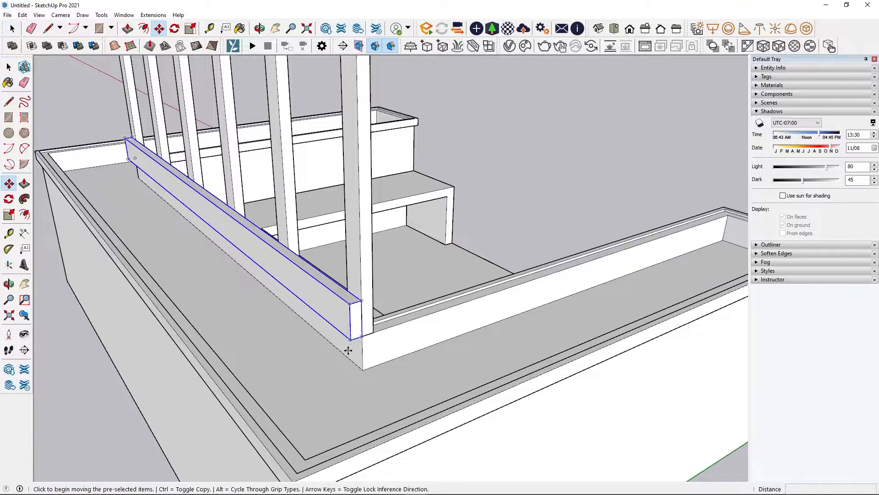
left_click(351, 338)
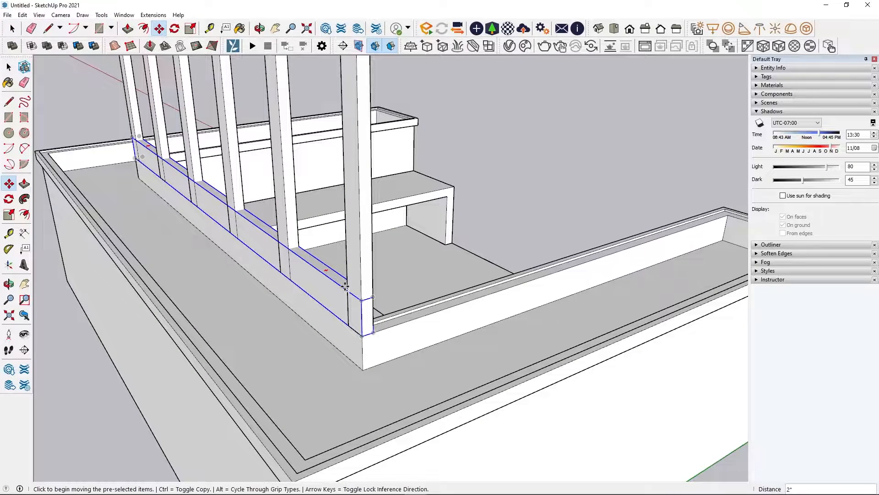
Push the rail's top face downward inside its group to reduce the rail's height
key("space")
double_click(331, 286)
key("p")
left_click(333, 277)
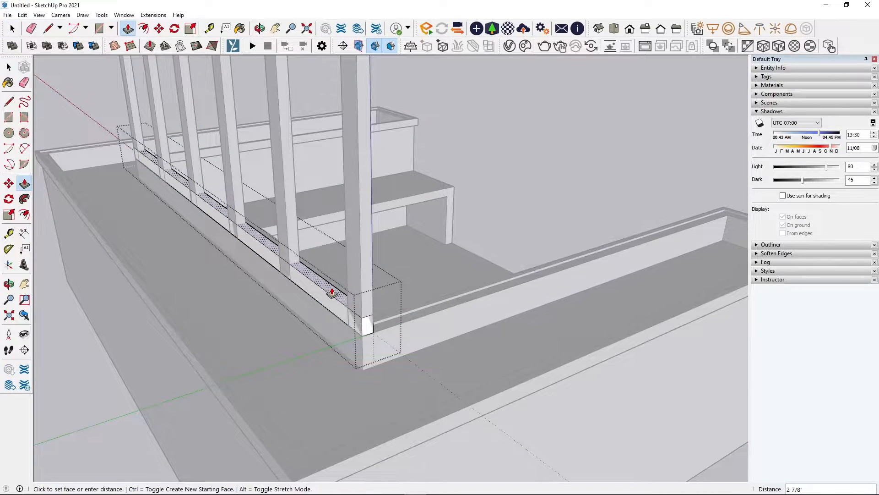
key("Return")
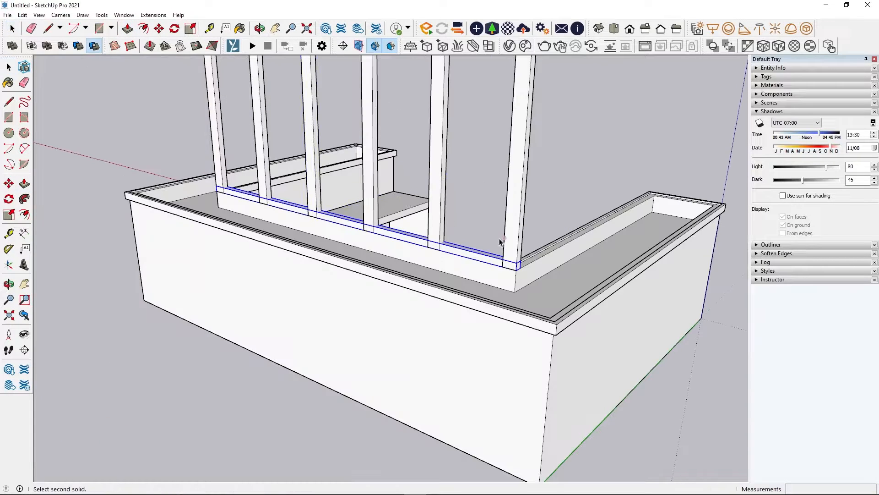
Split the base rail with the intersecting post-and-beam groups using the Split solid tool
left_click(515, 238)
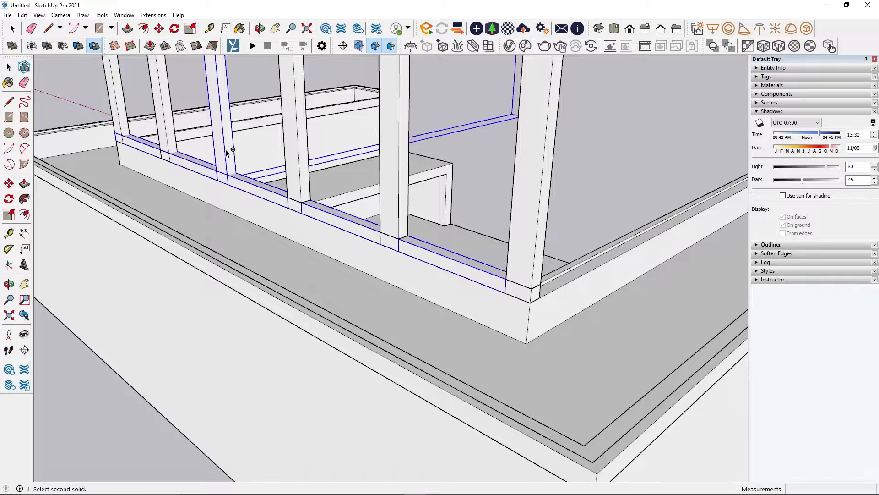
left_click(155, 150)
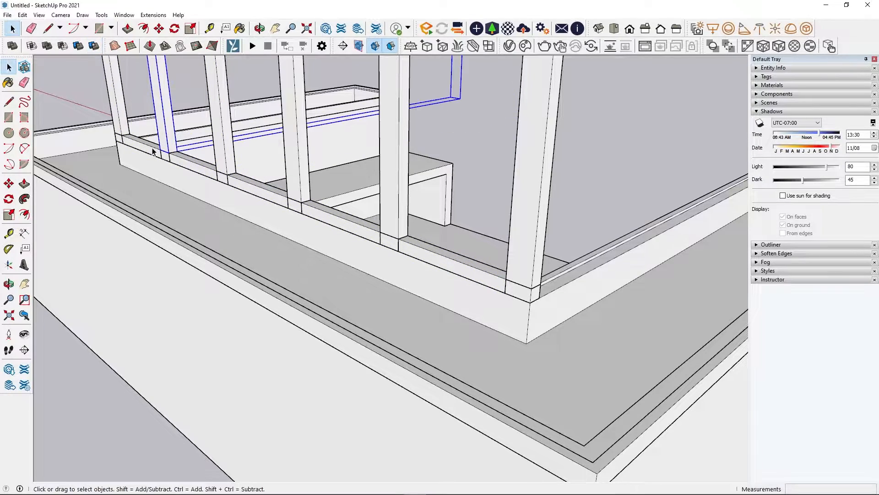
Copy the split base rail pieces from the wall to the top of the posts, dividing the distance into 4 with internal copies
middle_click_drag(185, 180, 375, 243)
scroll(432, 222, "up", 3)
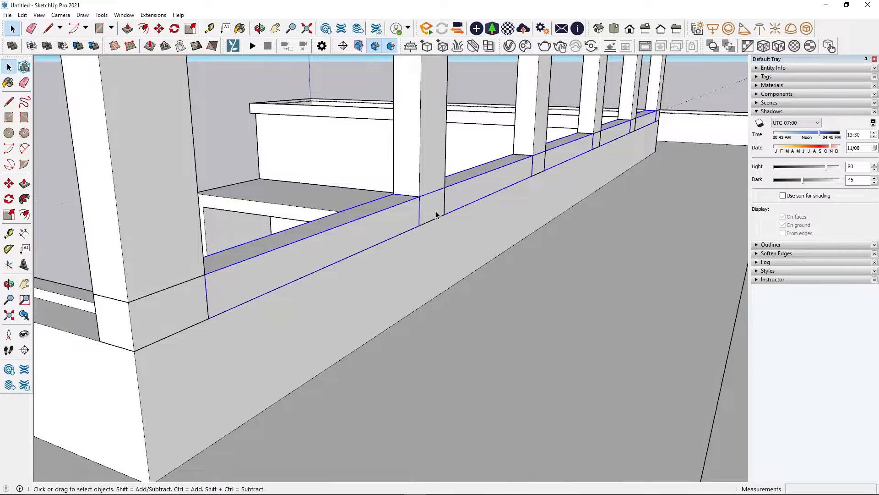
key("m")
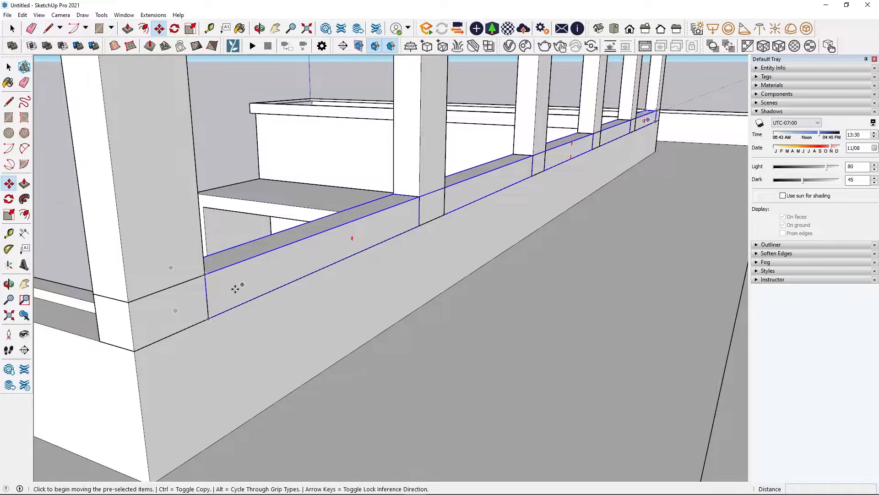
left_click(208, 317)
key("ctrl")
scroll(209, 316, "down", 6)
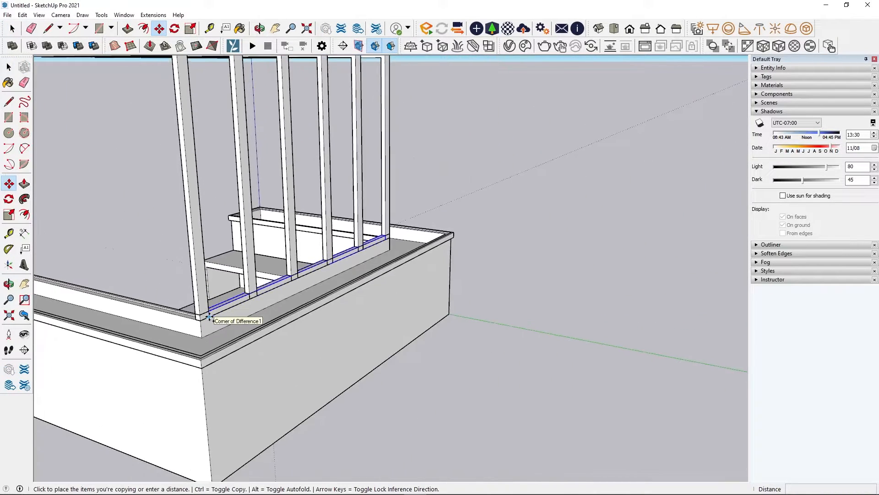
scroll(209, 317, "down", 2)
key("Escape")
scroll(209, 317, "up", 4)
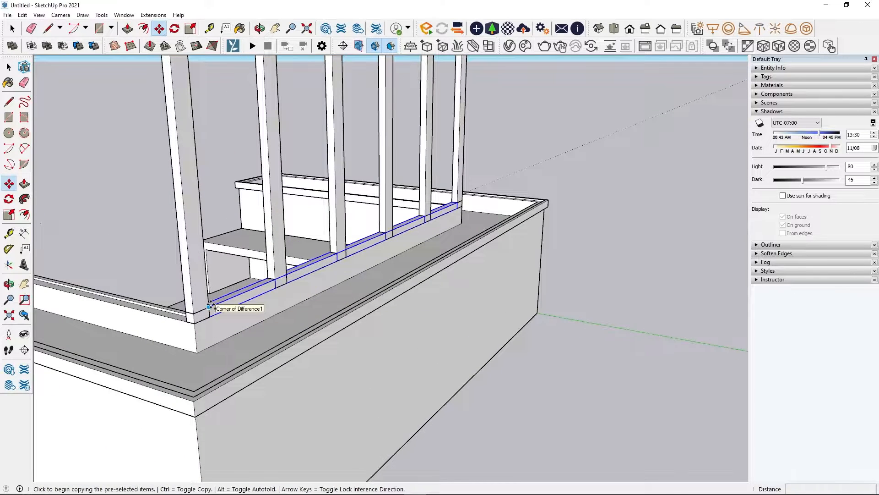
left_click(210, 307)
scroll(209, 307, "down", 5)
scroll(198, 174, "up", 4)
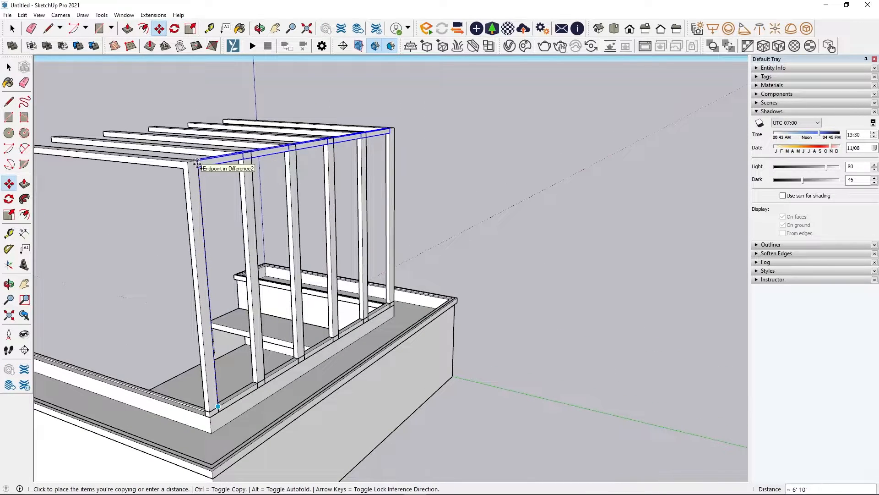
left_click(197, 161)
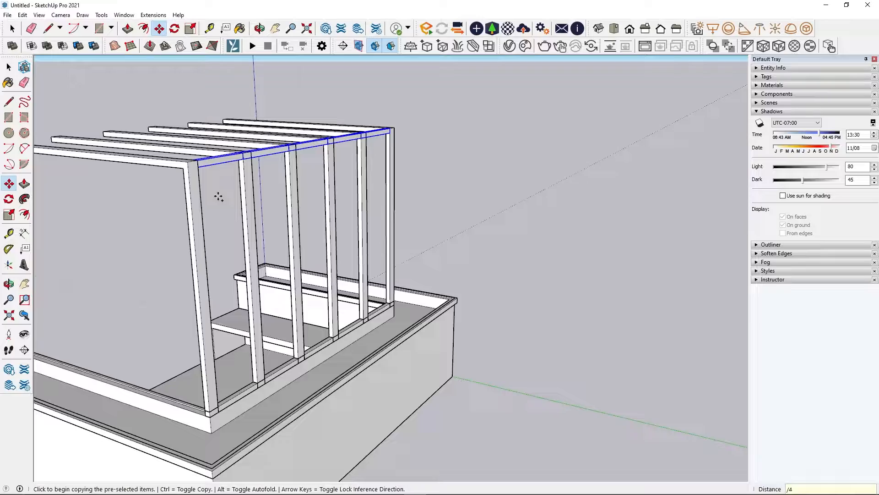
key("Return")
Copy the topmost row of rail pieces to the free ends of the roof beams and divide the distance into 5 with internal copies
middle_click_drag(559, 153, 509, 161)
scroll(508, 161, "down", 4)
scroll(293, 225, "up", 3)
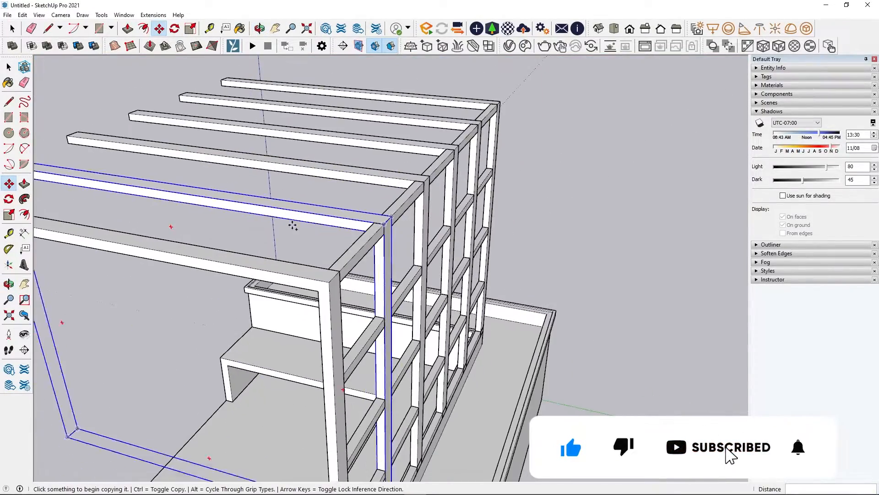
middle_click_drag(564, 211, 321, 183)
scroll(344, 183, "up", 2)
key("space")
left_click(346, 192)
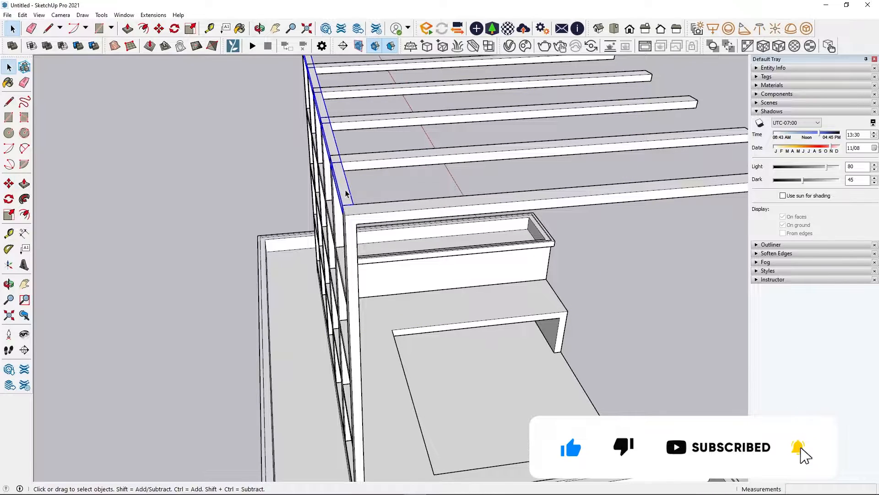
key("m")
left_click(353, 204)
key("ctrl")
scroll(353, 205, "down", 3)
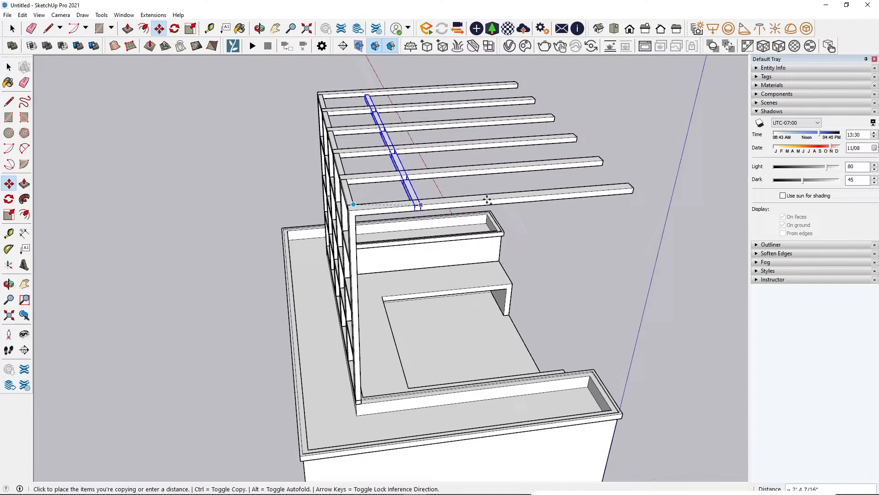
left_click(626, 182)
type("/")
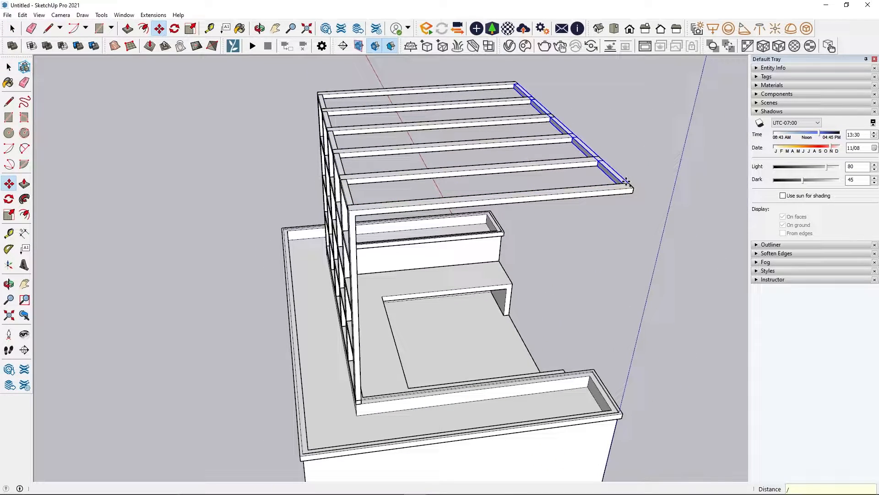
type("5")
key("Return")
Inside the bench group, move the front end of the right-hand arm back about 1' along the green axis to shorten it
middle_click_drag(366, 270, 324, 245)
scroll(406, 281, "down", 3)
scroll(434, 311, "up", 3)
key("space")
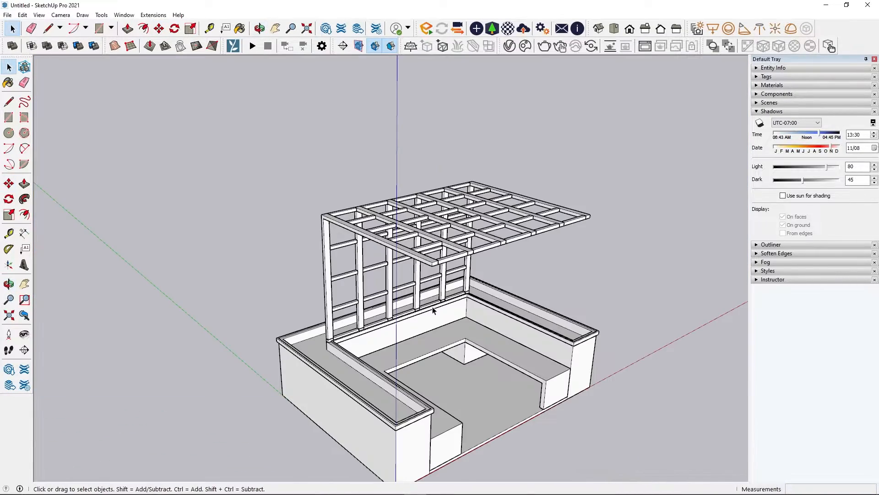
middle_click_drag(434, 310, 450, 327)
left_click_drag(458, 316, 589, 422)
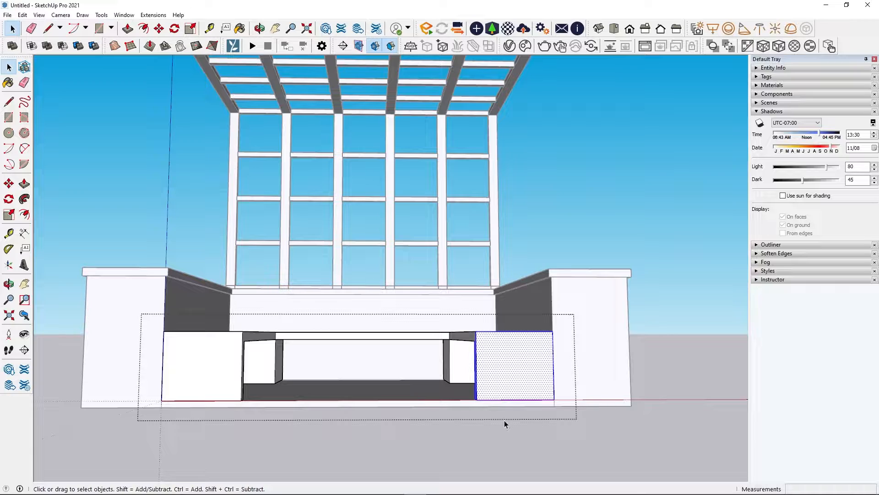
key("m")
middle_click_drag(505, 420, 562, 438)
left_click(538, 423)
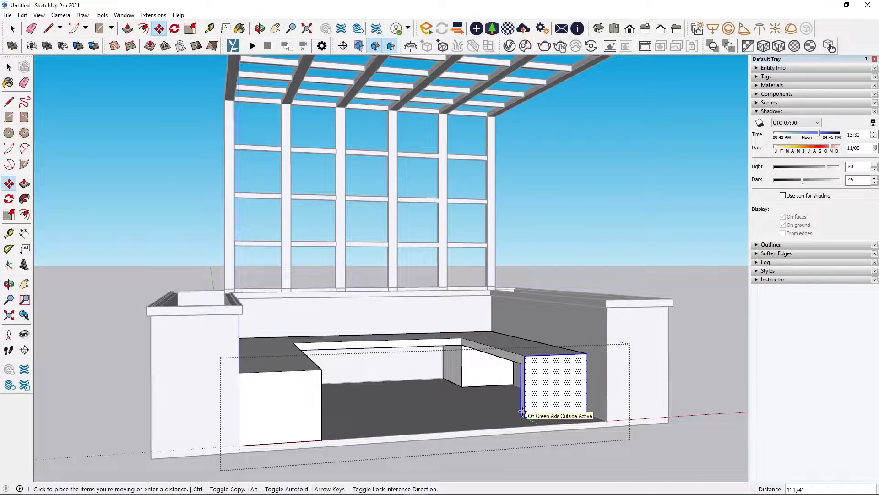
left_click(523, 412)
middle_click_drag(523, 412, 615, 415)
Move the front end of the bench's left-hand arm back 1' to match and leave the bench group
key("space")
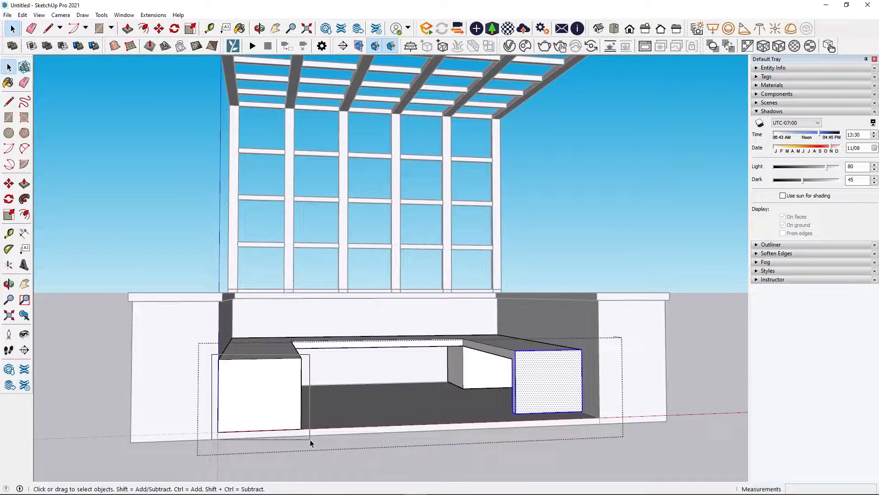
left_click_drag(310, 439, 310, 438)
key("m")
middle_click_drag(310, 439, 198, 426)
left_click(197, 422)
left_click(212, 415)
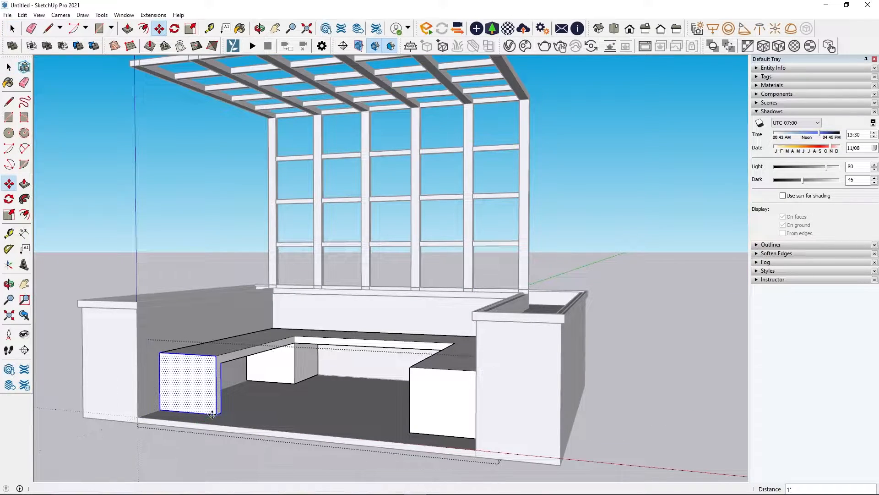
key("space")
middle_click_drag(316, 426, 485, 458)
scroll(655, 225, "down", 6)
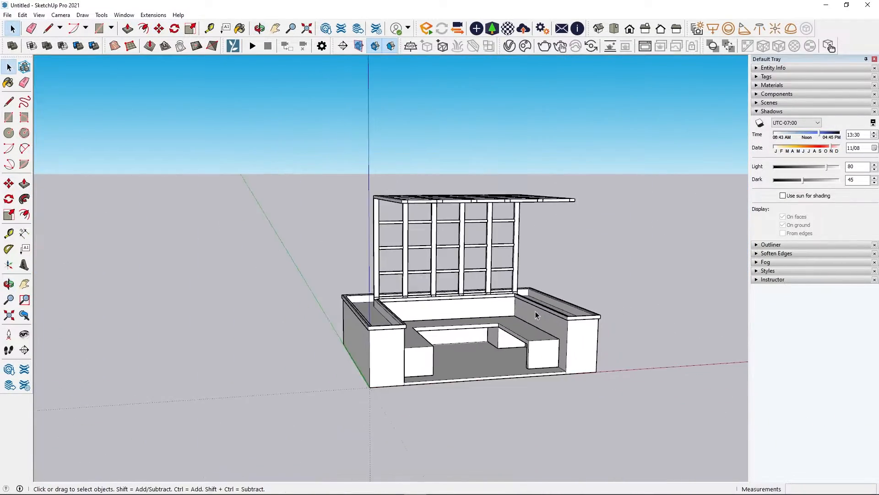
Draw a rectangle corner to corner over the top of the pergola's roof grid
middle_click_drag(491, 250, 427, 443)
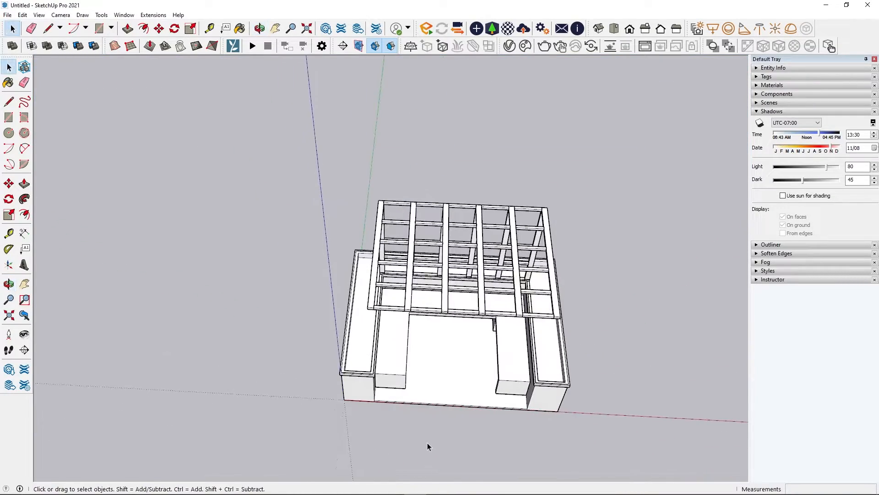
key("r")
scroll(392, 200, "up", 5)
scroll(376, 193, "down", 6)
scroll(514, 295, "up", 3)
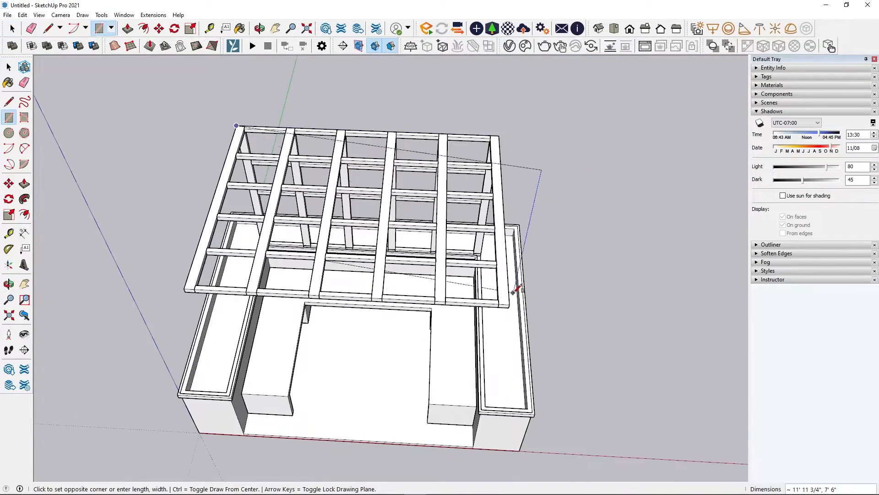
key("space")
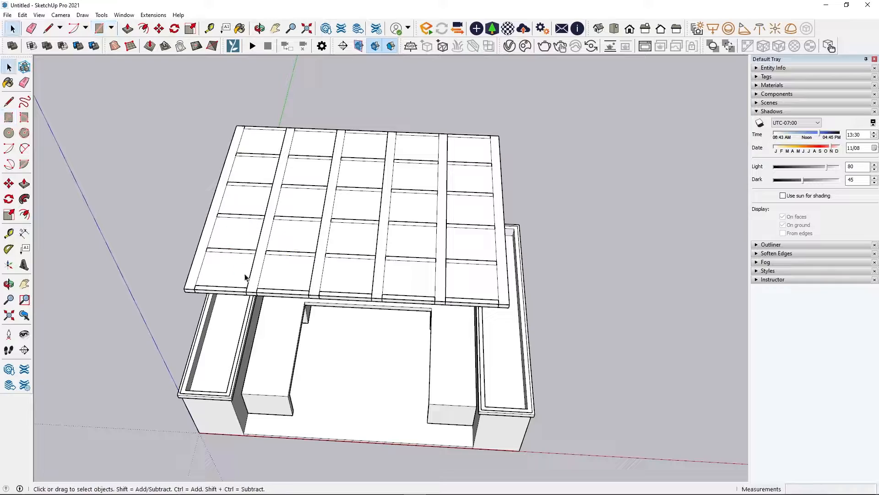
Group the roof rectangle and extrude it upward inside the group to form a thin roof panel
left_click(243, 276)
middle_click_drag(232, 269, 373, 222)
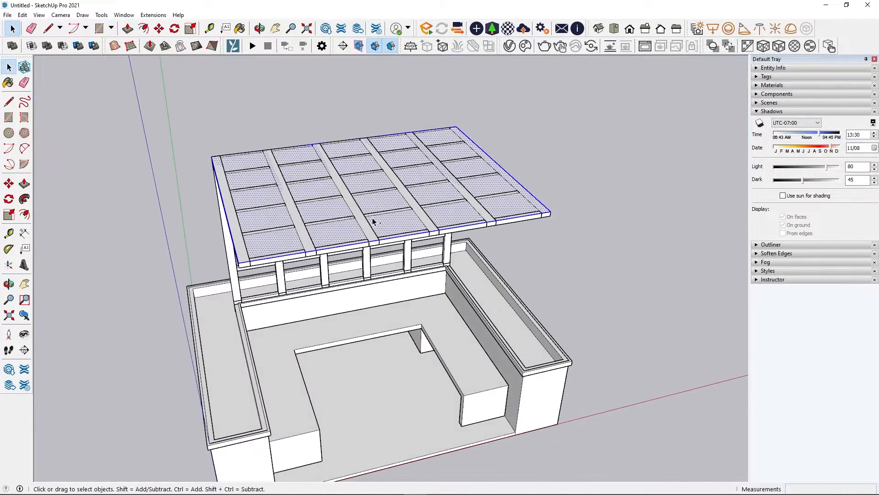
double_click(285, 240)
key("p")
left_click(284, 240)
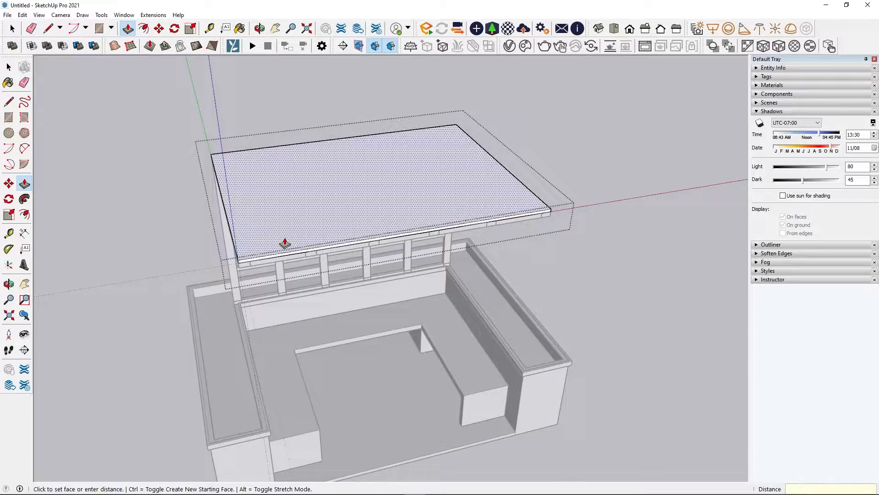
key("Return")
key("space")
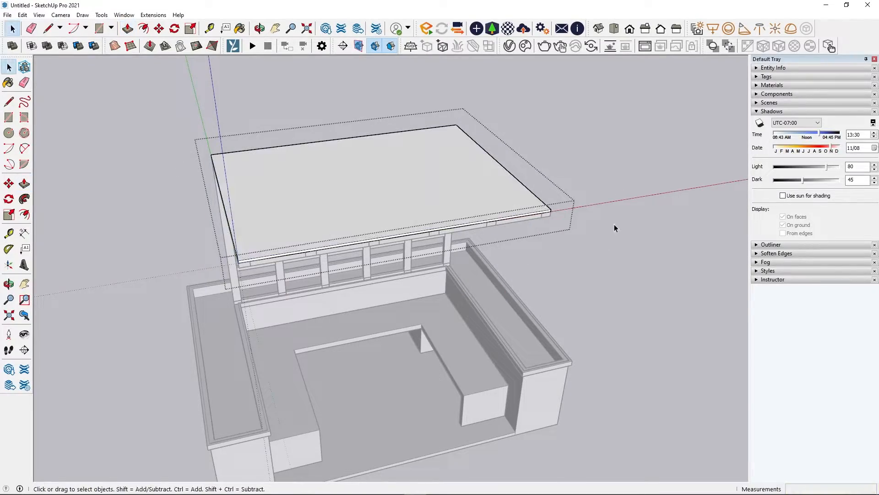
left_click(614, 225)
Draw a 10' 4" by 7' rectangle across the back of the posts, from the roof corner to the base rail's opposite end
scroll(323, 209, "up", 3)
middle_click_drag(283, 295, 594, 158)
key("r")
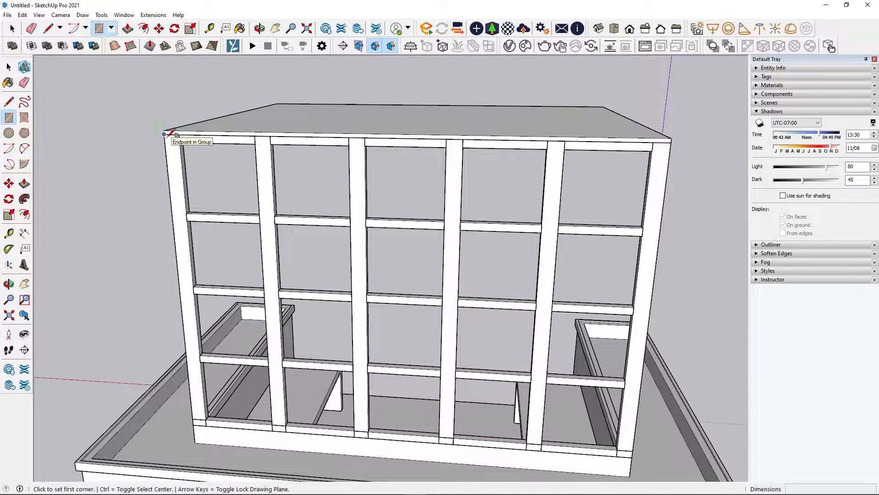
middle_click_drag(164, 134, 290, 115)
left_click(208, 122)
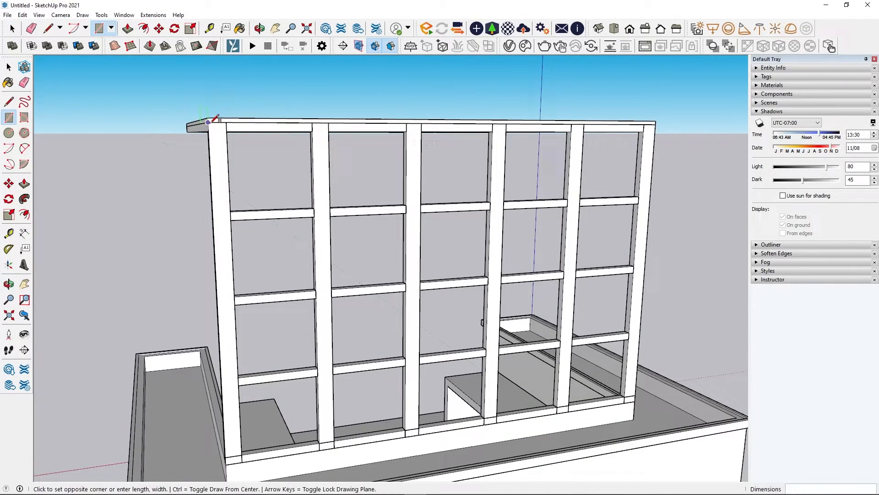
left_click(635, 401)
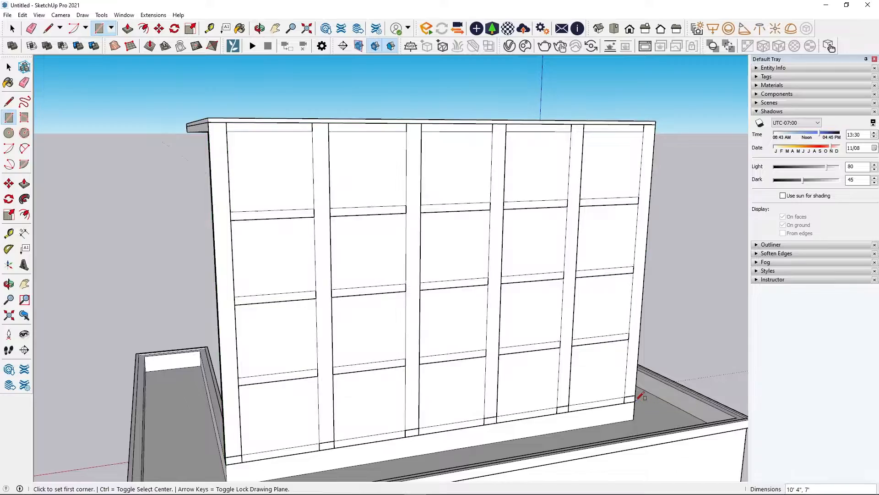
Group the rear rectangle and extrude it outward inside the group to form a thin back panel
key("space")
left_click(383, 245)
key("p")
left_click(385, 248)
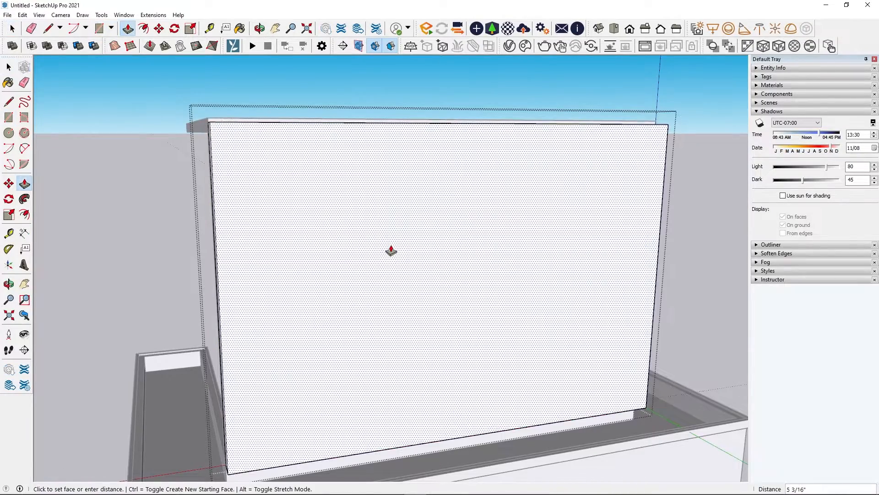
left_click(389, 249)
key("space")
Extend the back panel's top face upward about 1" inside its group, flush with the top of the roof panel
middle_click_drag(380, 231, 534, 296)
scroll(324, 150, "up", 3)
scroll(425, 264, "up", 2)
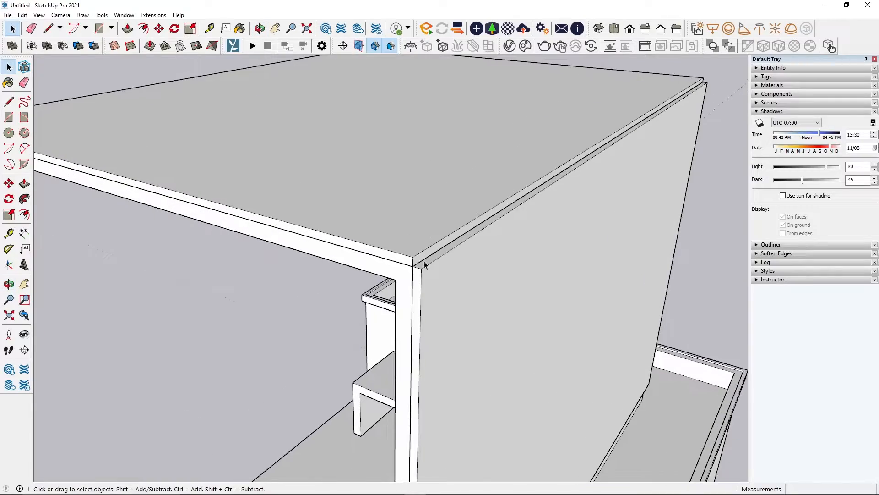
scroll(421, 268, "down", 3)
key("p")
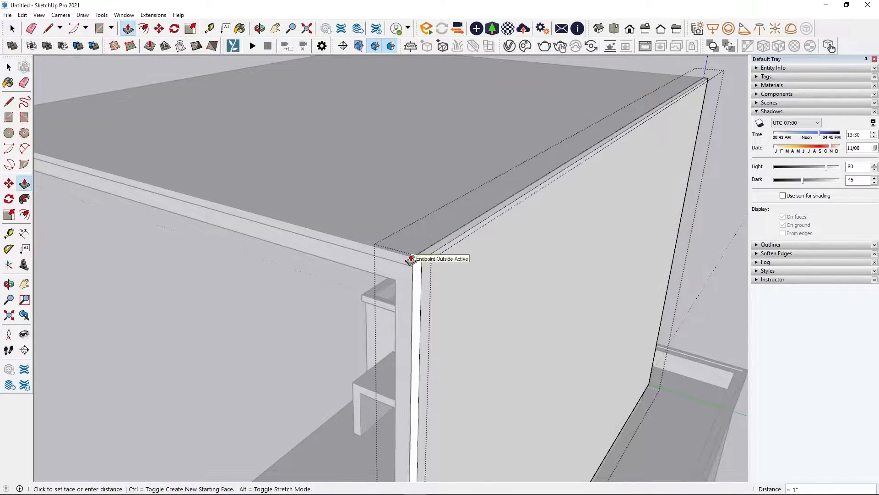
left_click(411, 255)
middle_click_drag(410, 255, 369, 191)
key("space")
Paint the planting surface inside the U-shaped planter with the Grass Light Green material
scroll(633, 163, "down", 3)
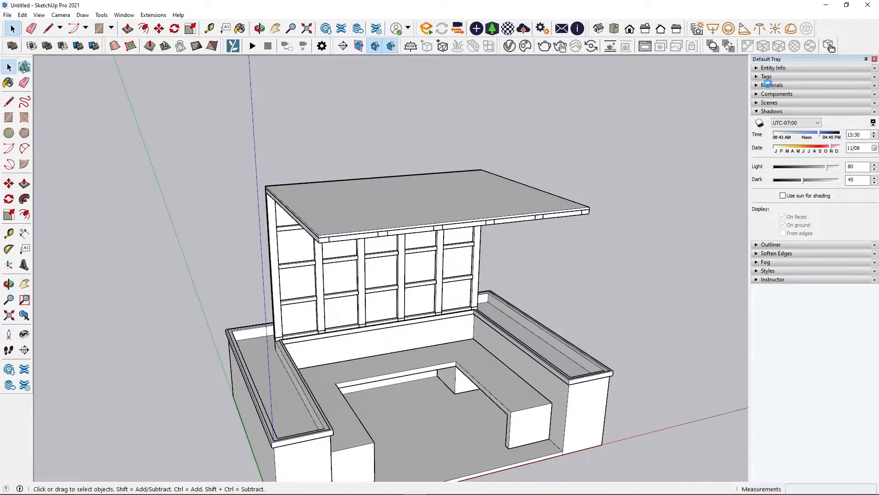
left_click(772, 85)
left_click(811, 211)
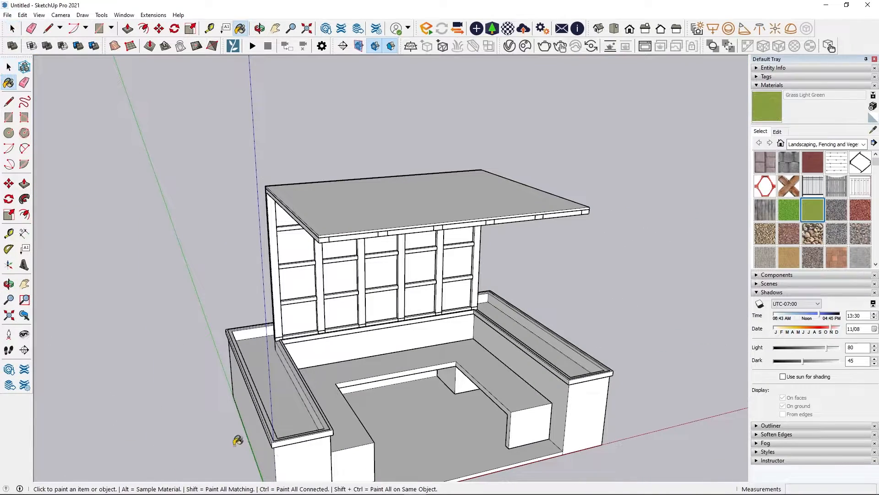
left_click(293, 403)
scroll(529, 333, "up", 2)
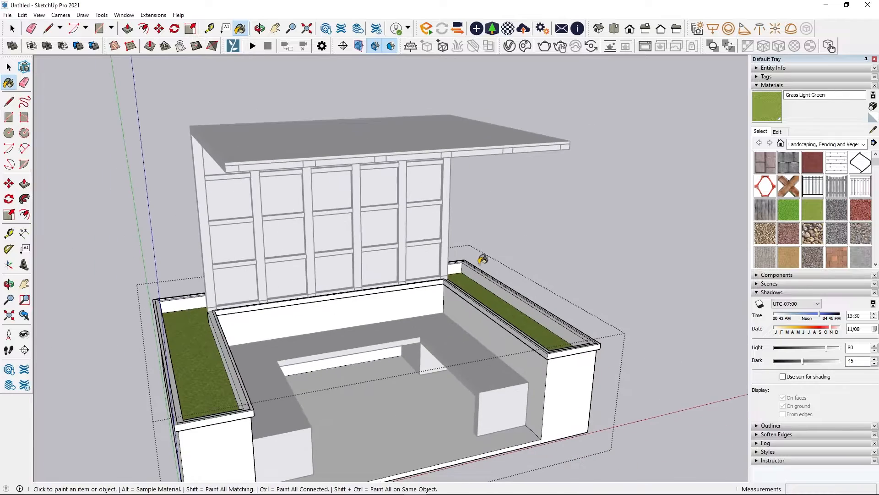
key("space")
Paint the U-shaped planter with the white Color M00 from the Colors library and leave its group
left_click(813, 145)
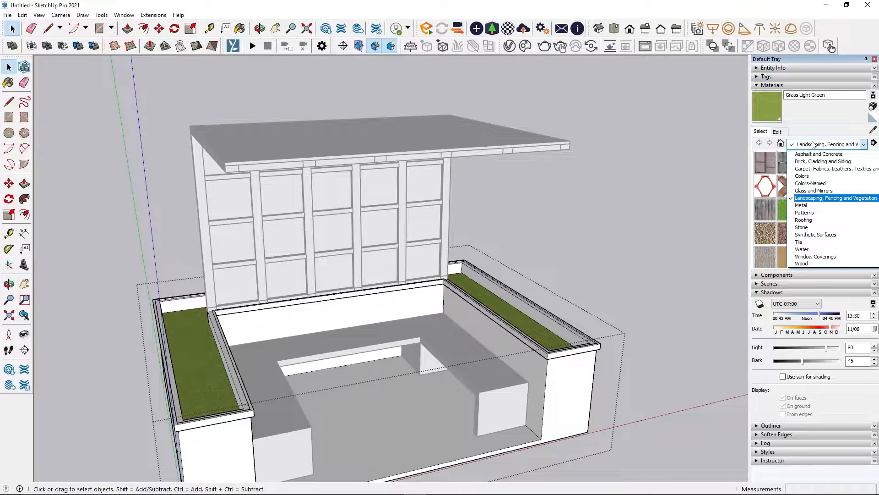
left_click(804, 176)
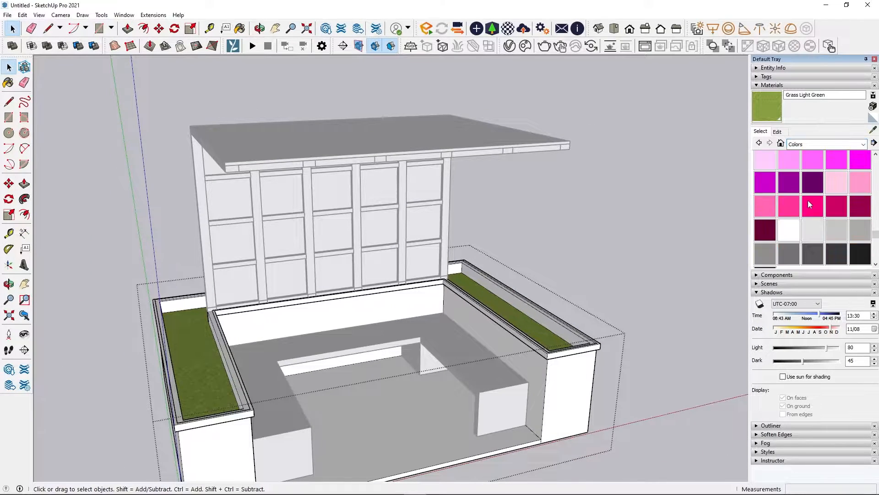
scroll(808, 199, "up", 3)
scroll(808, 200, "down", 6)
left_click(789, 169)
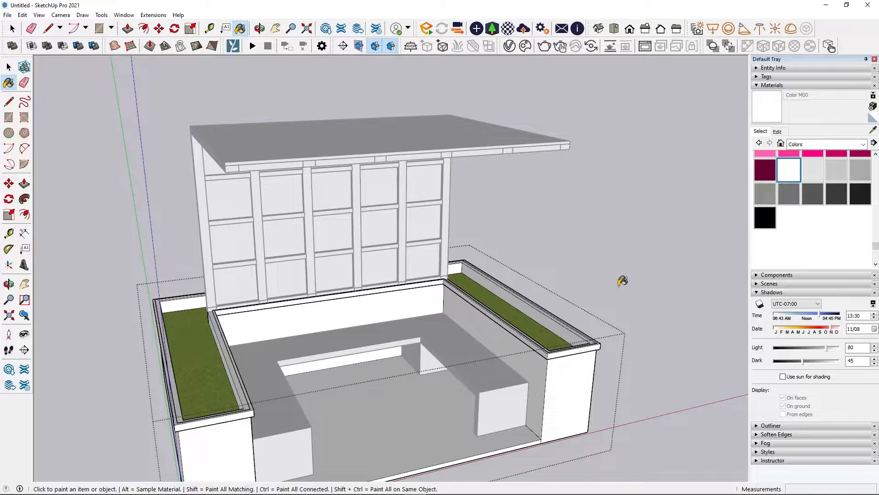
key("space")
left_click(631, 278)
key("b")
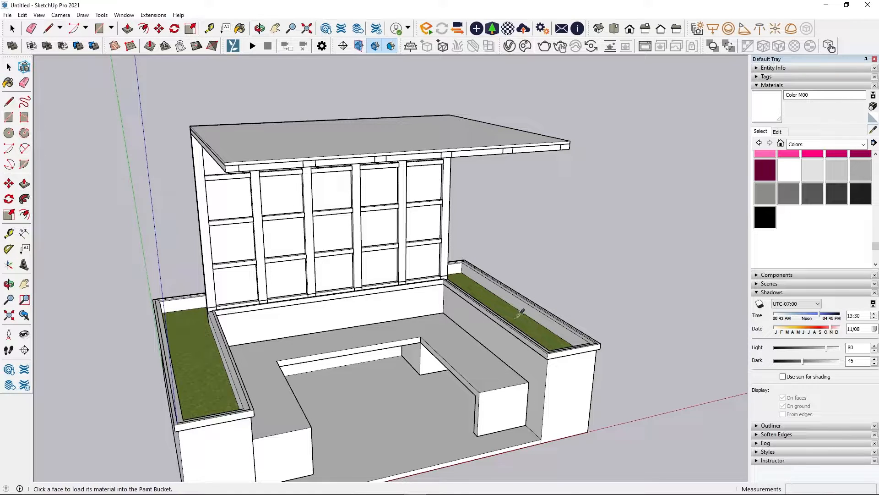
Sample the materials on the planting surface, floor and back panel to check what is applied to them
left_click(517, 315, "alt")
left_click(872, 118)
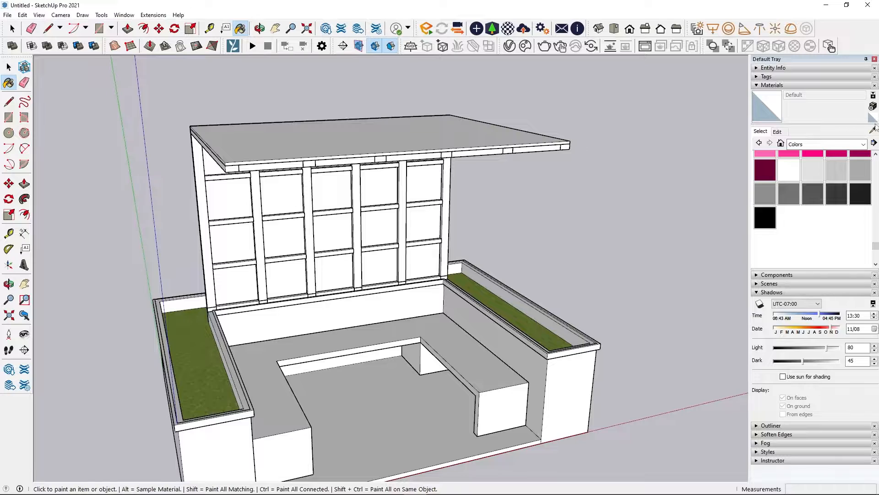
left_click(873, 130)
left_click(334, 445)
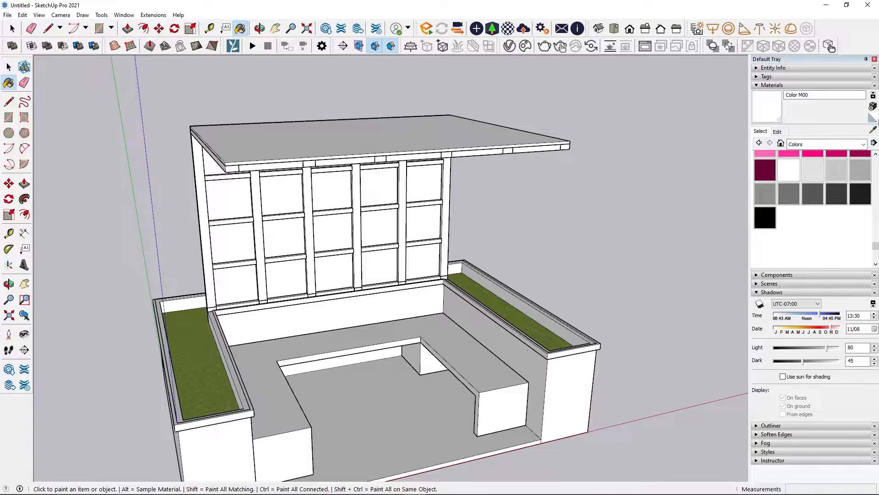
left_click(873, 130)
left_click(372, 206)
left_click(873, 130)
left_click(407, 223)
mouse_move(407, 223)
middle_mouse_down()
mouse_move(414, 227)
mouse_move(397, 105)
mouse_move(399, 251)
mouse_move(412, 314)
mouse_move(394, 408)
middle_mouse_up()
key("space")
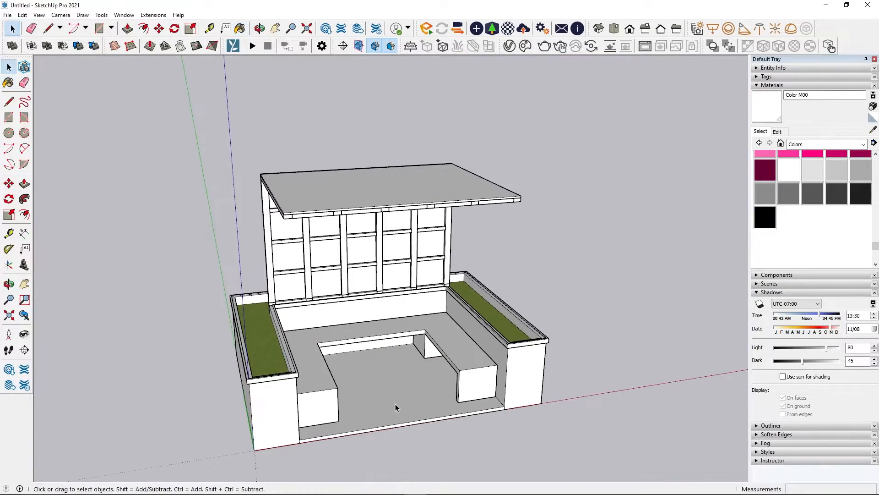
Switch to the Wood materials and try painting the planter floor with Wood Floor Dark
left_click(820, 144)
left_click(813, 264)
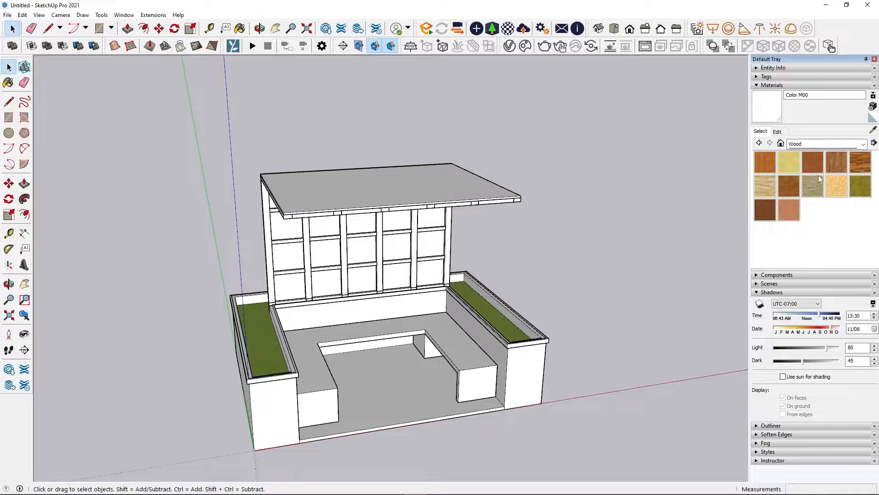
left_click(768, 210)
left_click(853, 168)
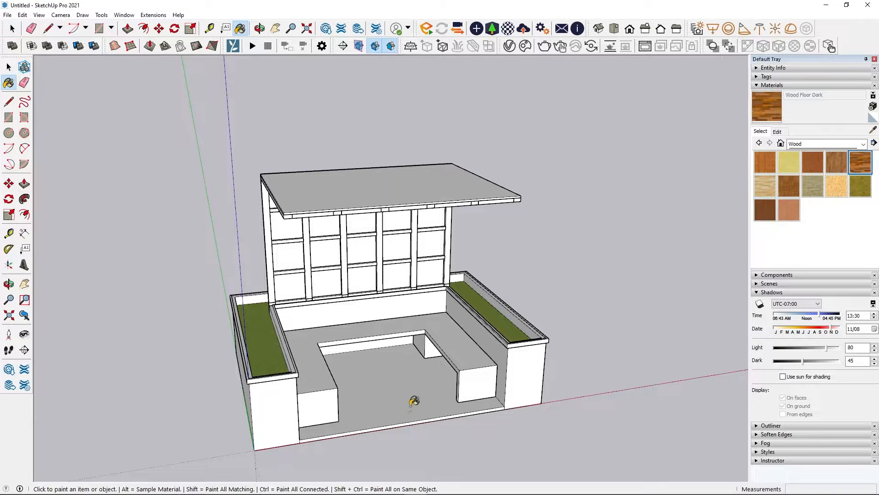
left_click(414, 401)
key("ctrl+z")
Paint the floor and its front edge inside the planter group with the Wood Floor material
key("space")
double_click(411, 406)
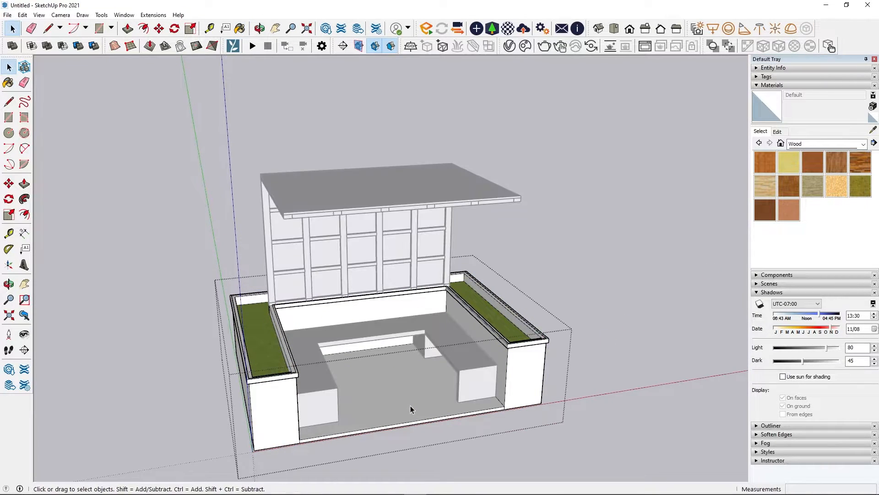
key("b")
left_click(836, 162)
left_click(415, 399)
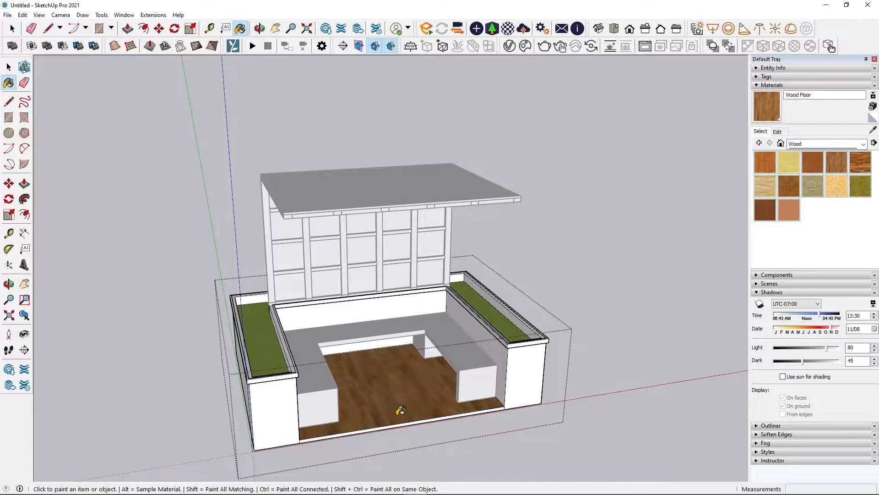
scroll(396, 412, "up", 5)
left_click(387, 410)
scroll(387, 360, "down", 3)
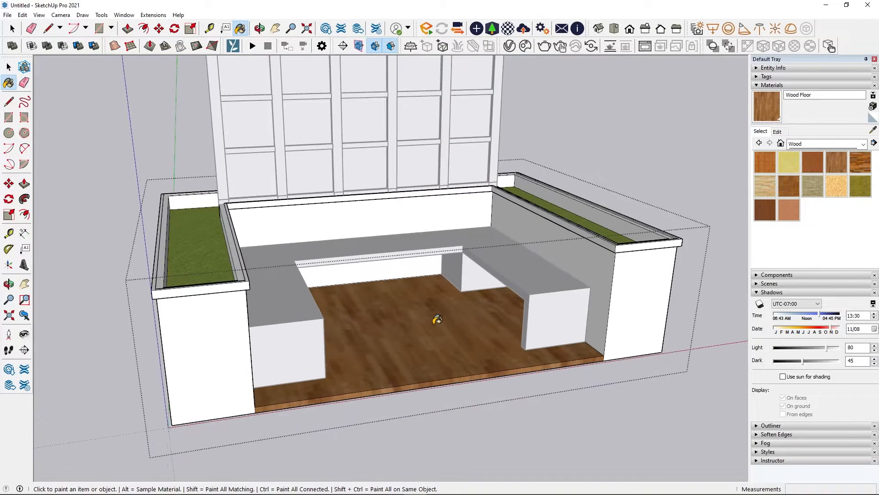
Set the Wood Floor texture size to 2' by 2'
scroll(422, 320, "up", 6)
left_click(778, 132)
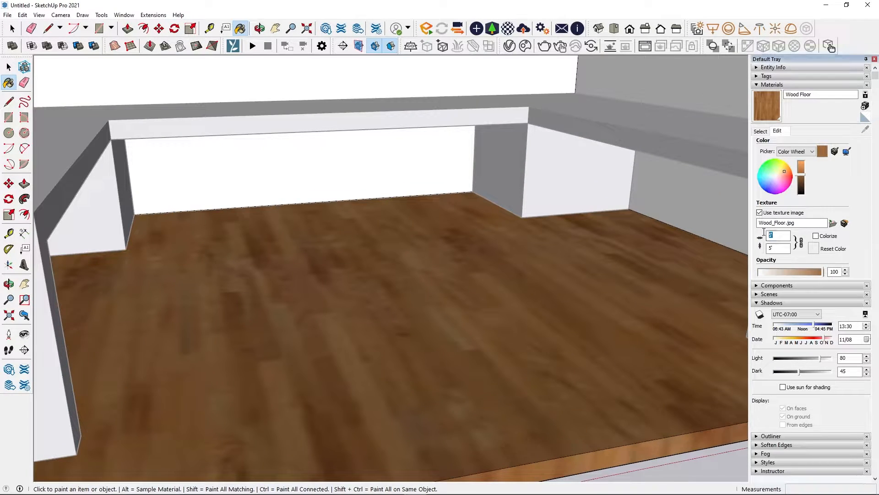
scroll(385, 309, "down", 8)
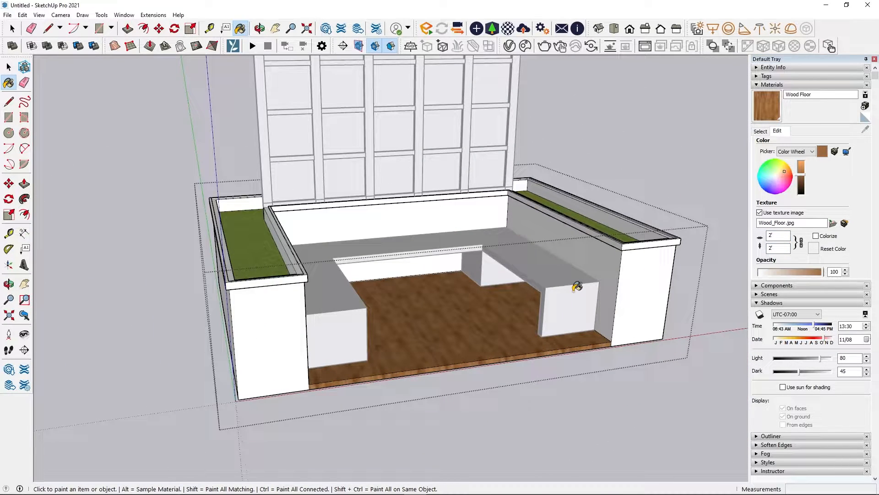
Leave the planter group and try to paint the whole bench with the Wood Floor material
left_click(574, 290)
key("ctrl+z")
key("space")
left_click(636, 118)
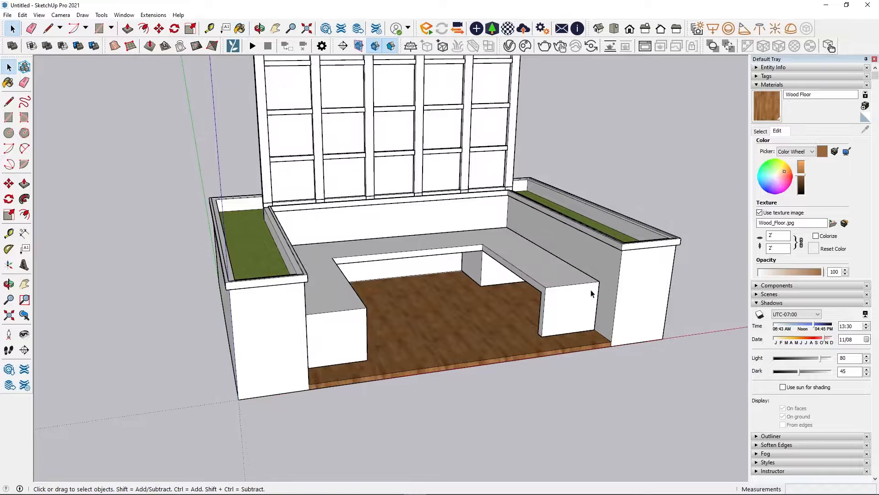
key("b")
left_click(554, 271)
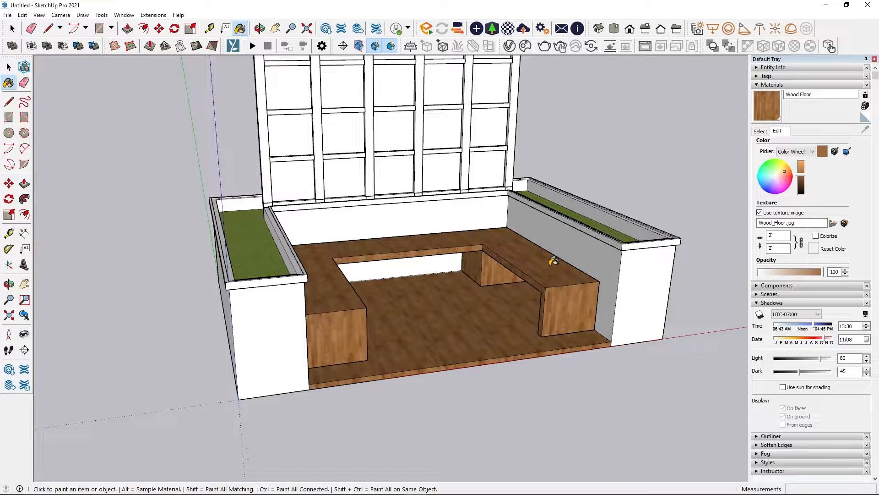
key("ctrl+z")
Paint the bench's top, edge and end faces inside its group with the Wood Floor material
key("space")
double_click(549, 269)
key("b")
left_click(520, 262)
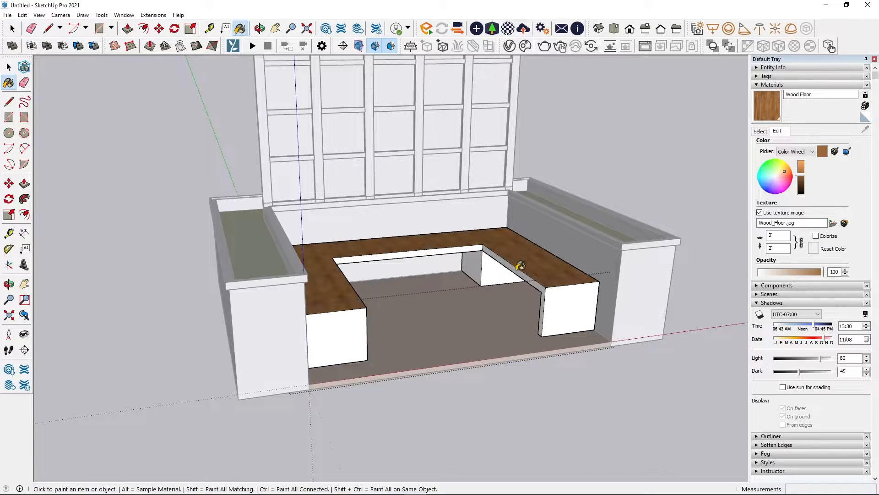
left_click(522, 271)
left_click(557, 293)
left_click(477, 254)
left_click(349, 321)
middle_click_drag(471, 304, 431, 224)
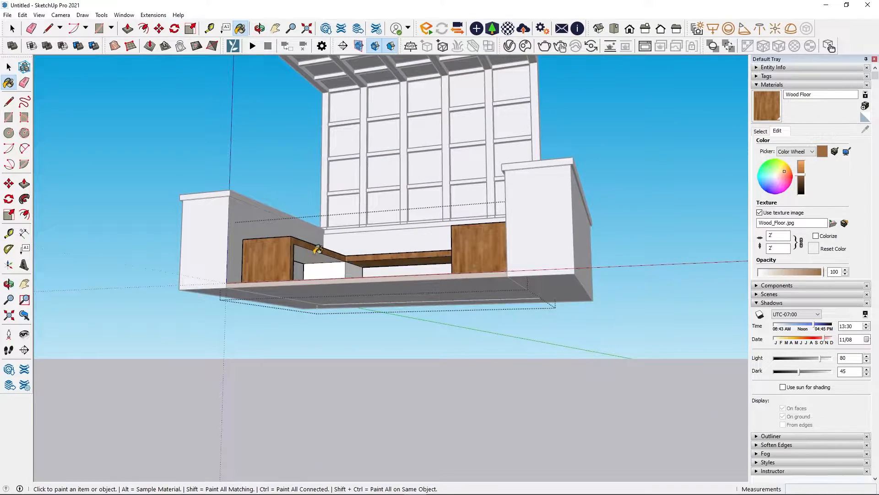
middle_click_drag(318, 250, 467, 378)
scroll(467, 379, "down", 2)
scroll(512, 301, "up", 5)
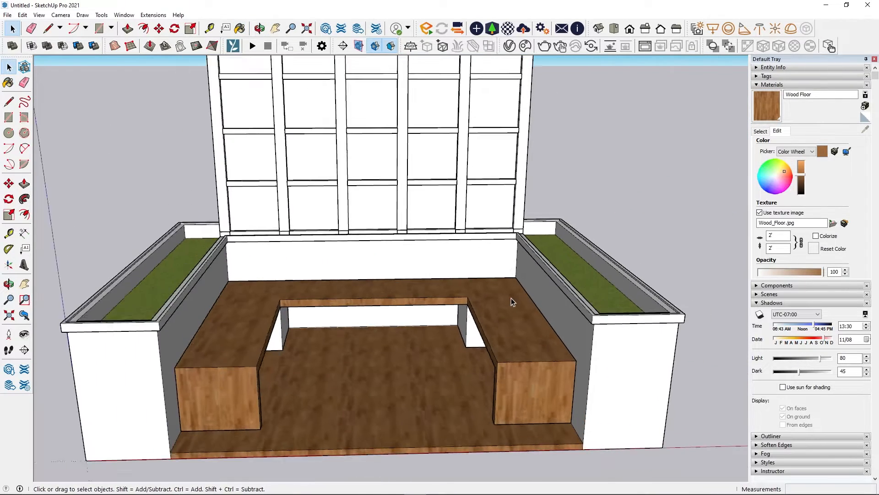
Select the pergola's six post-and-rafter frames and paint them with Aluminum from the Metal materials
scroll(512, 301, "down", 3)
middle_click_drag(512, 301, 307, 343)
right_click(309, 207)
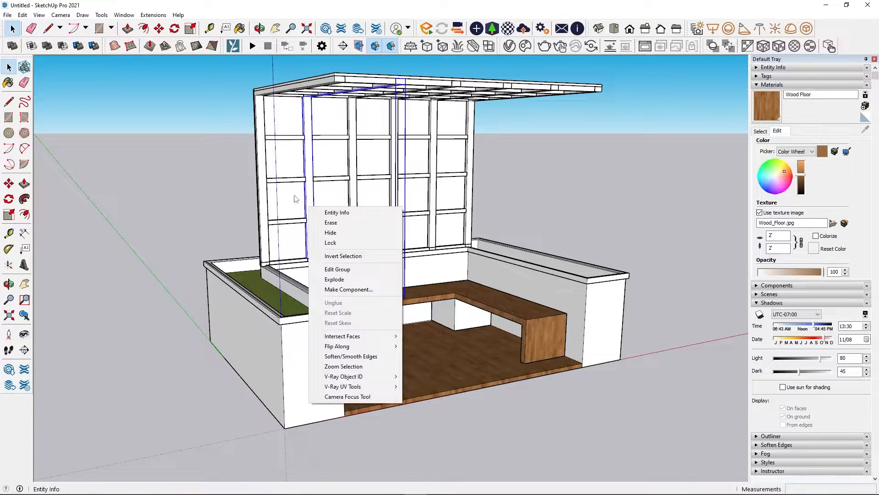
left_click(263, 190)
left_click(308, 182, "ctrl")
left_click(359, 177, "ctrl")
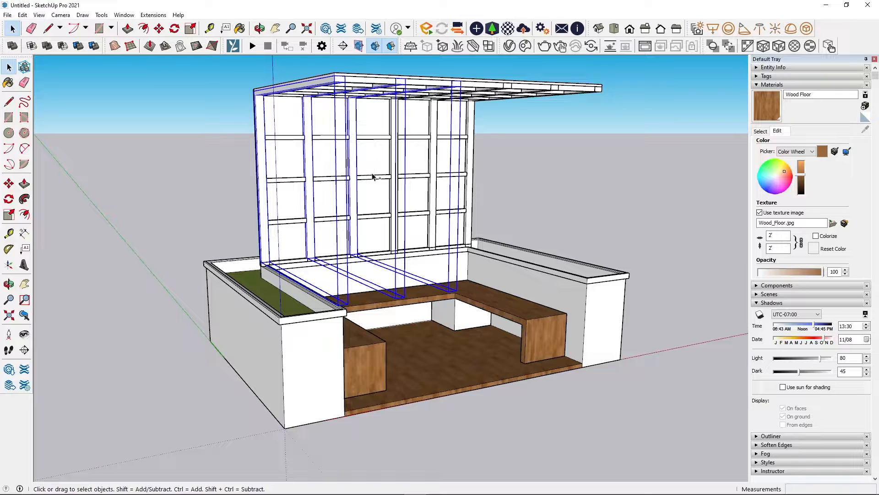
left_click(429, 176, "ctrl")
left_click(477, 172, "ctrl")
left_click(555, 169, "ctrl")
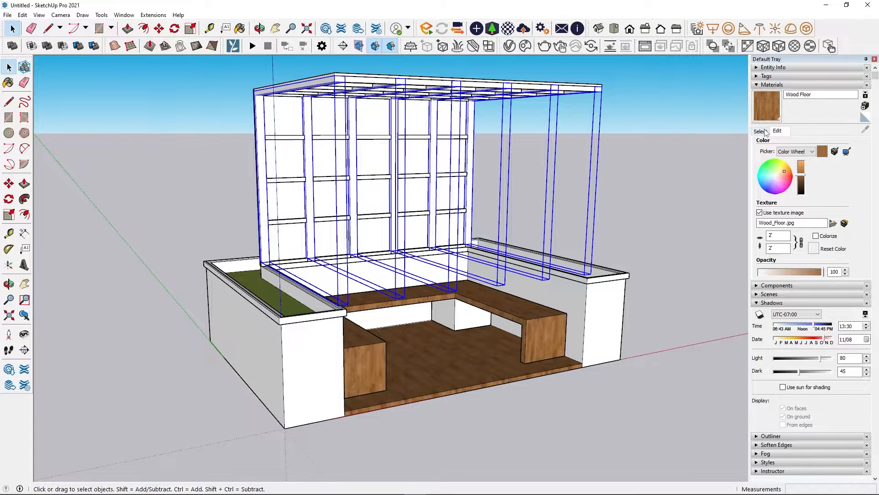
left_click(760, 132)
left_click(824, 144)
left_click(813, 207)
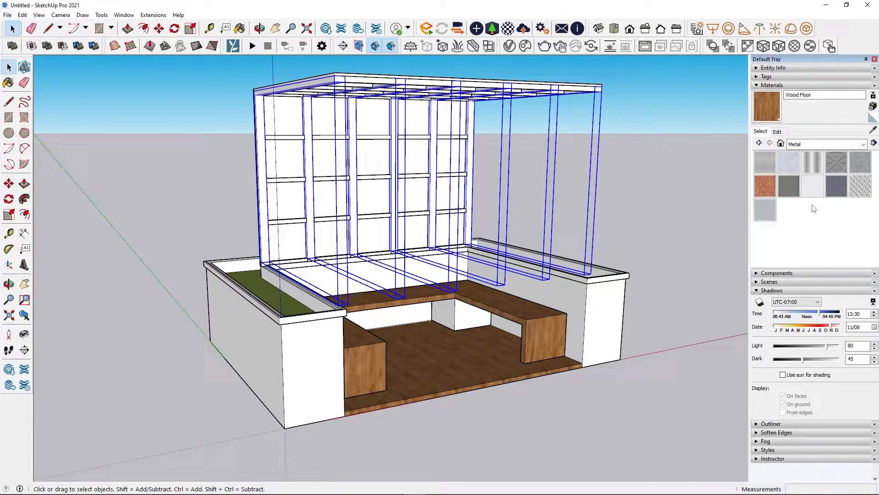
left_click(762, 162)
left_click(264, 203)
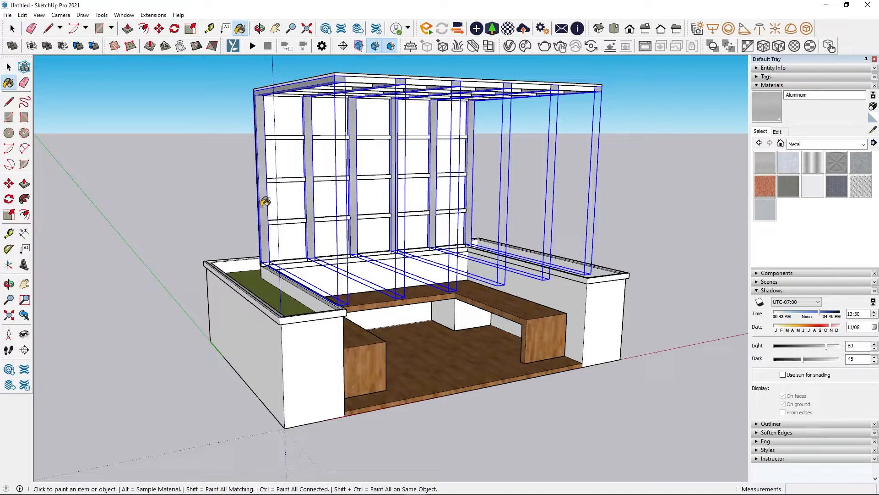
Darken the Aluminum material's colour and paint the pergola's horizontal cross rails with it
left_click(777, 132)
left_click(802, 183)
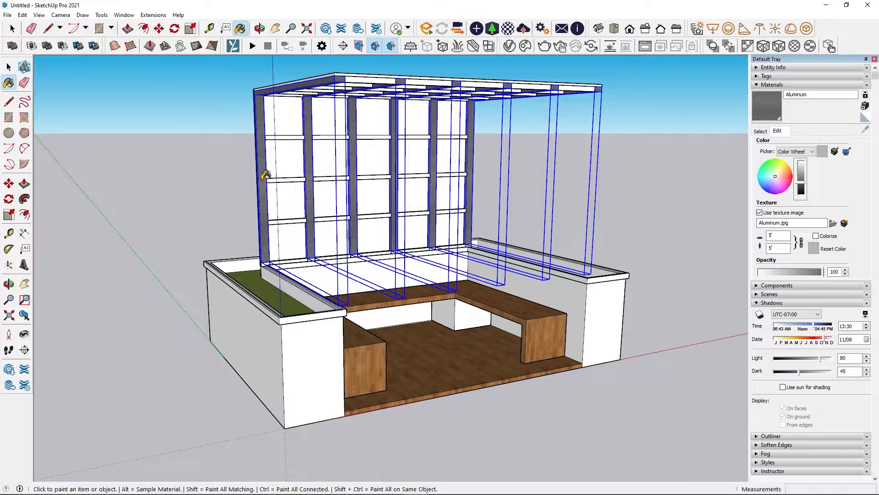
middle_click_drag(265, 176, 314, 141)
key("space")
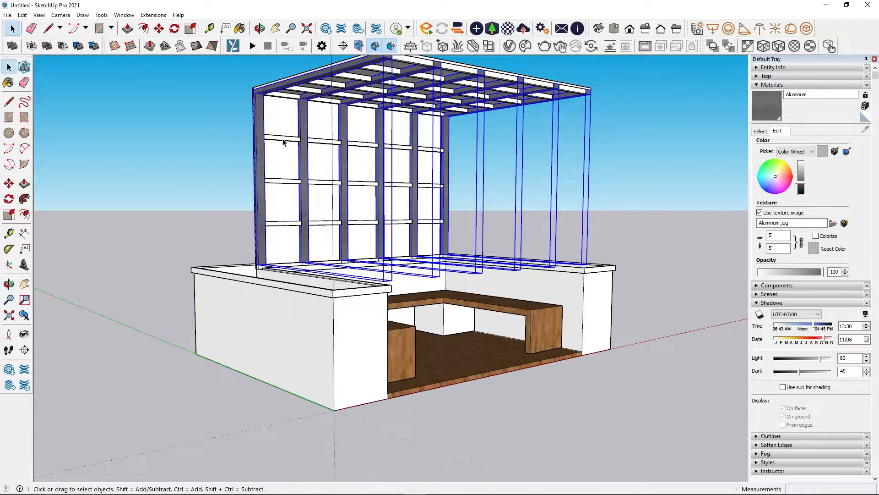
left_click(283, 140)
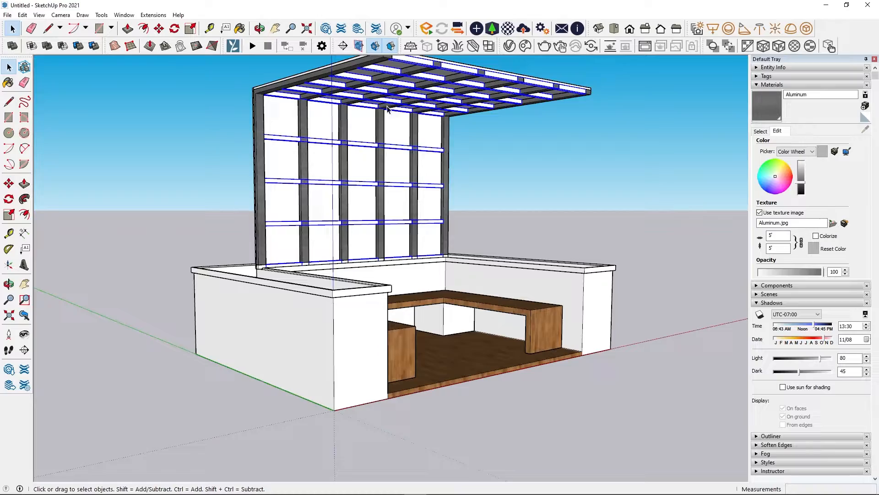
key("b")
left_click(418, 60)
Paint the pergola's roof panel with Translucent Glass Gray from the Glass and Mirrors materials
mouse_move(508, 61)
middle_mouse_down()
mouse_move(544, 54)
mouse_move(352, 197)
mouse_move(252, 68)
mouse_move(185, 32)
mouse_move(187, 110)
mouse_move(358, 232)
mouse_move(453, 241)
middle_mouse_up()
scroll(454, 241, "down", 4)
scroll(492, 172, "up", 4)
key("space")
left_click(760, 131)
left_click(824, 144)
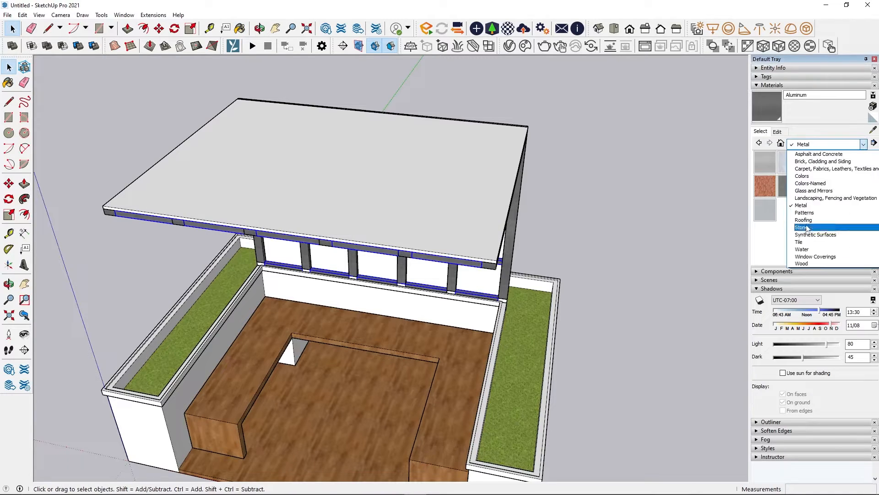
left_click(806, 189)
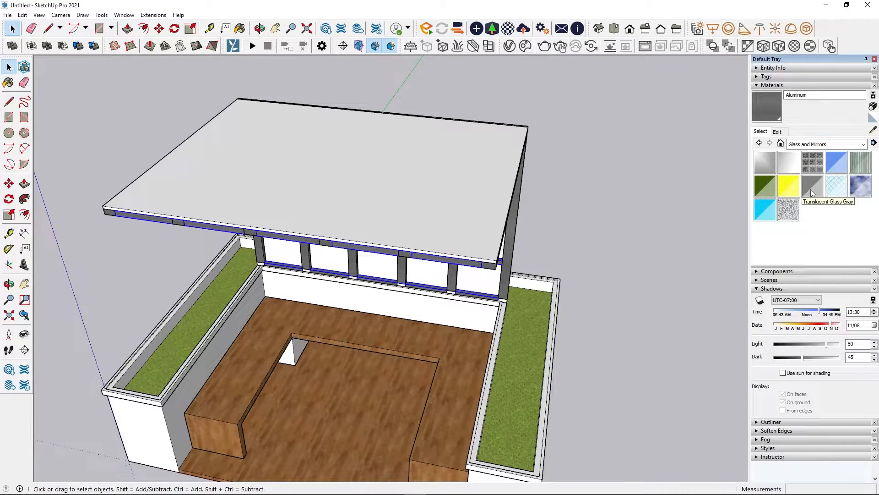
left_click(811, 188)
left_click(460, 224)
Paint the pergola's back panel with Modern Siding from the Brick, Cladding and Siding materials
mouse_move(461, 223)
middle_mouse_down()
mouse_move(538, 114)
mouse_move(576, 239)
mouse_move(428, 231)
mouse_move(481, 221)
middle_mouse_up()
left_click(825, 144)
left_click(819, 161)
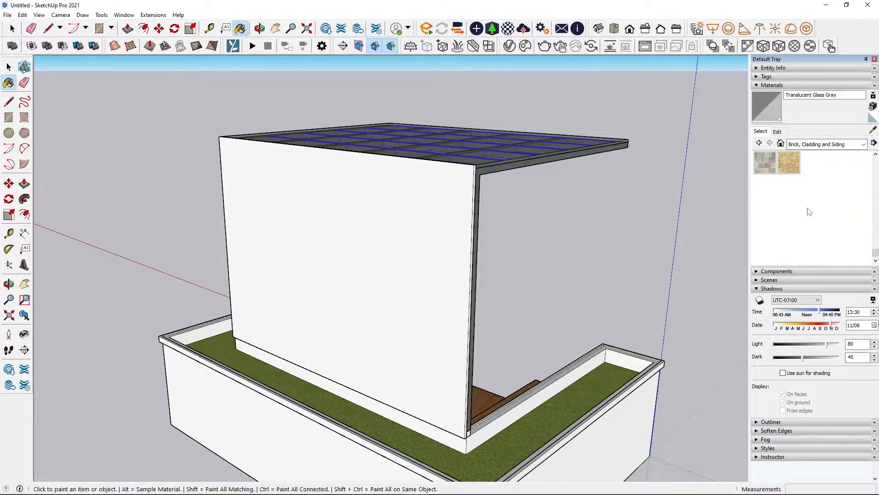
left_click(765, 234)
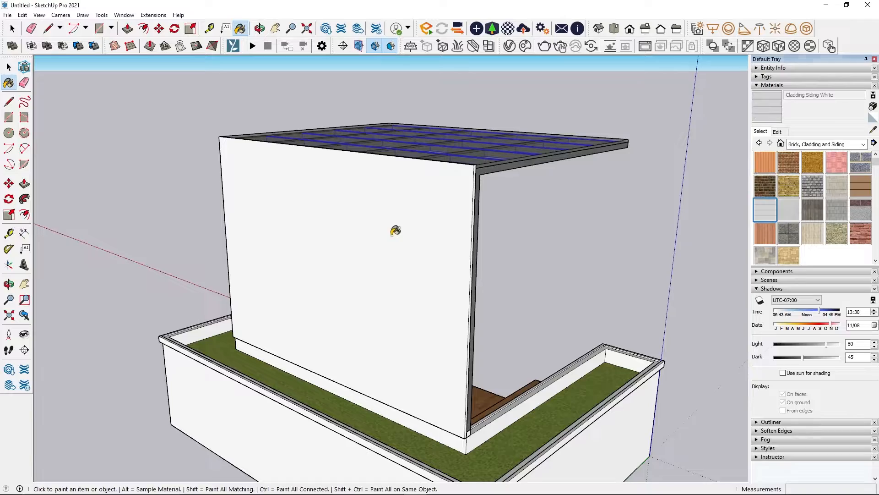
left_click(395, 231)
left_click(447, 264)
Repaint the floor inside the planter group with the Modern Siding material and close the group
mouse_move(500, 240)
middle_mouse_down()
mouse_move(269, 246)
mouse_move(355, 234)
mouse_move(489, 285)
mouse_move(446, 305)
mouse_move(336, 290)
mouse_move(516, 241)
mouse_move(471, 244)
mouse_move(426, 308)
mouse_move(261, 347)
mouse_move(216, 328)
middle_mouse_up()
scroll(399, 340, "up", 4)
left_click(397, 341)
key("ctrl+z")
scroll(404, 327, "down", 5)
key("space")
double_click(406, 389)
key("b")
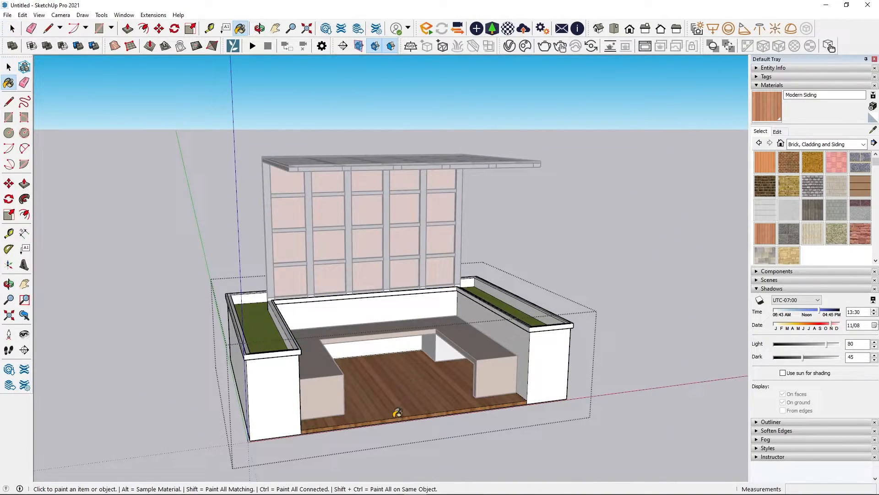
key("space")
left_click(601, 249)
Look over the painted floor, bench, planter and pergola from several angles
scroll(388, 353, "up", 4)
scroll(389, 328, "down", 4)
middle_click_drag(461, 347, 312, 282)
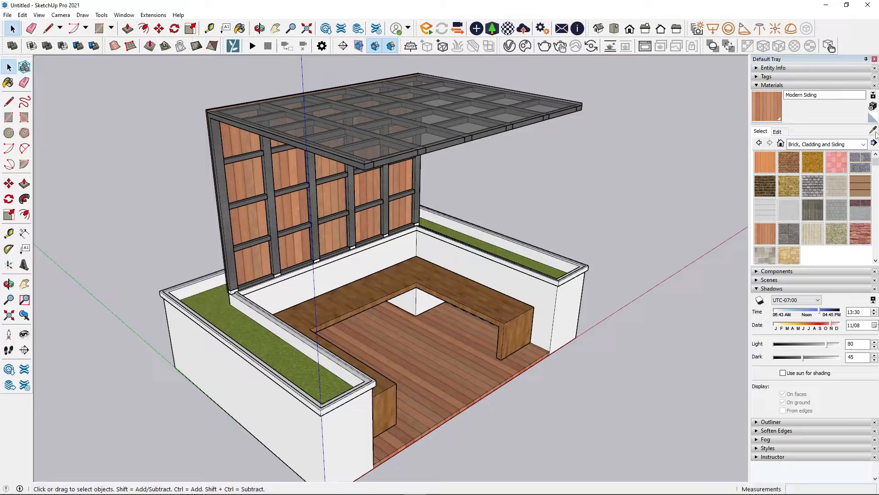
key("b")
right_click(441, 375)
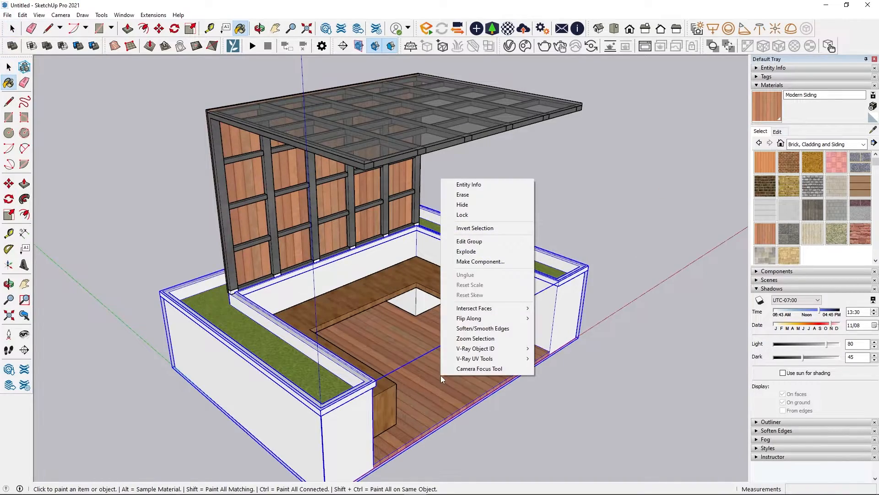
left_click(672, 222)
scroll(357, 281, "down", 2)
scroll(396, 362, "up", 4)
middle_click_drag(397, 366, 215, 322)
scroll(252, 318, "down", 2)
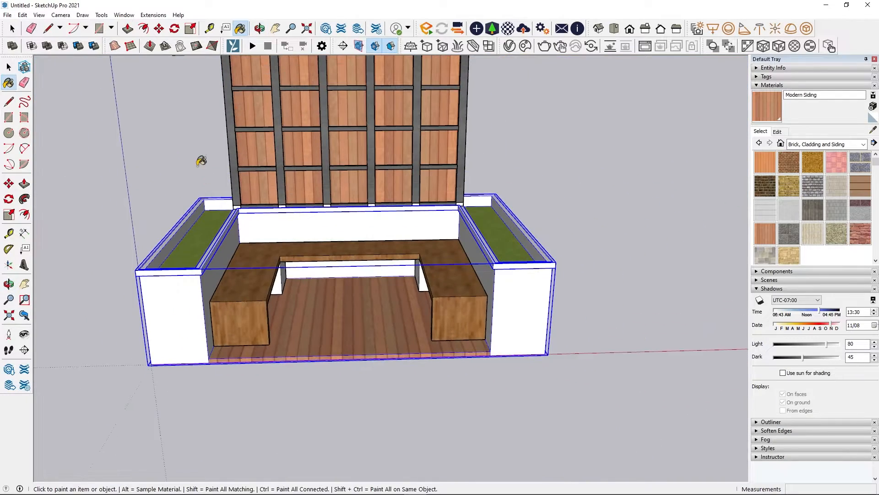
Configure the V-Ray render settings with High quality and a safe frame in the 1:1 - Square aspect ratio
scroll(297, 351, "down", 2)
middle_click_drag(289, 224, 359, 87)
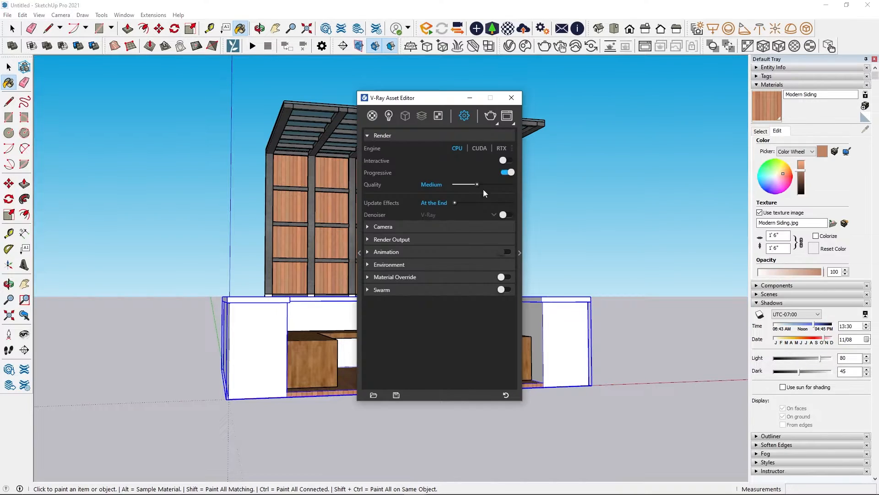
left_click(368, 240)
left_click(508, 253)
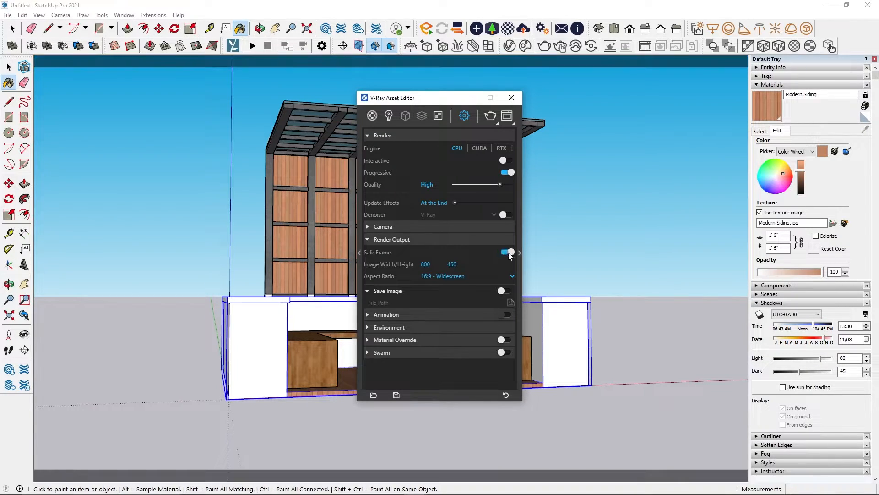
left_click(440, 276)
left_click(442, 300)
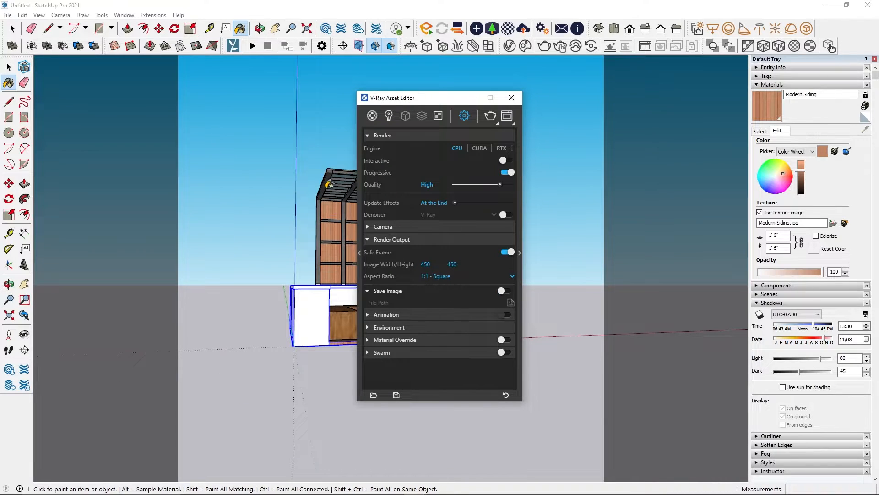
Set the V-Ray render output image width to 1080 pixels
mouse_move(329, 184)
middle_mouse_down()
mouse_move(605, 341)
mouse_move(565, 334)
mouse_move(507, 403)
mouse_move(504, 389)
middle_mouse_up()
left_click_drag(435, 264, 395, 259)
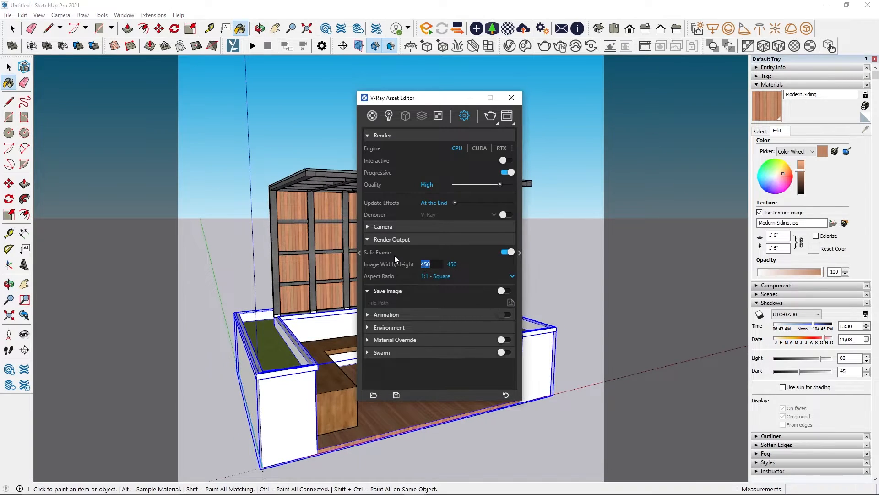
type("1080")
Render the planter, bench and pergola with V-Ray from an elevated corner view framed inside the square safe frame
middle_click_drag(222, 287, 437, 453)
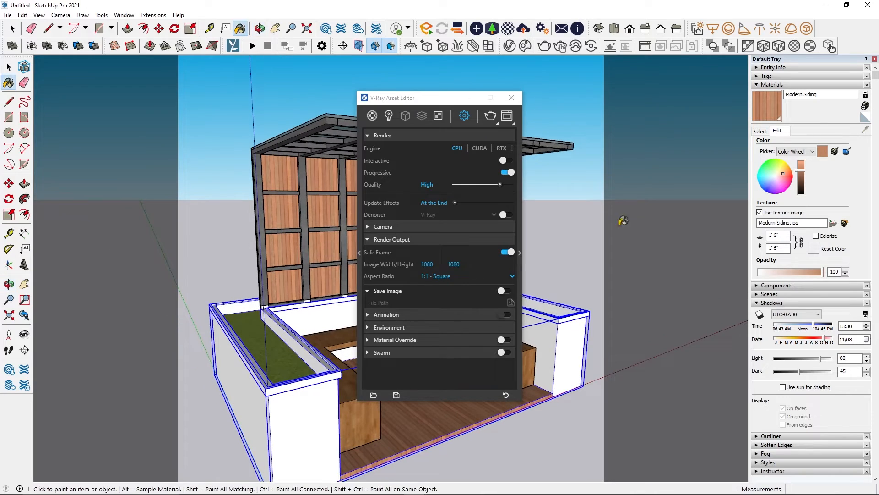
left_click(359, 253)
left_click_drag(413, 98, 642, 164)
left_click(716, 180)
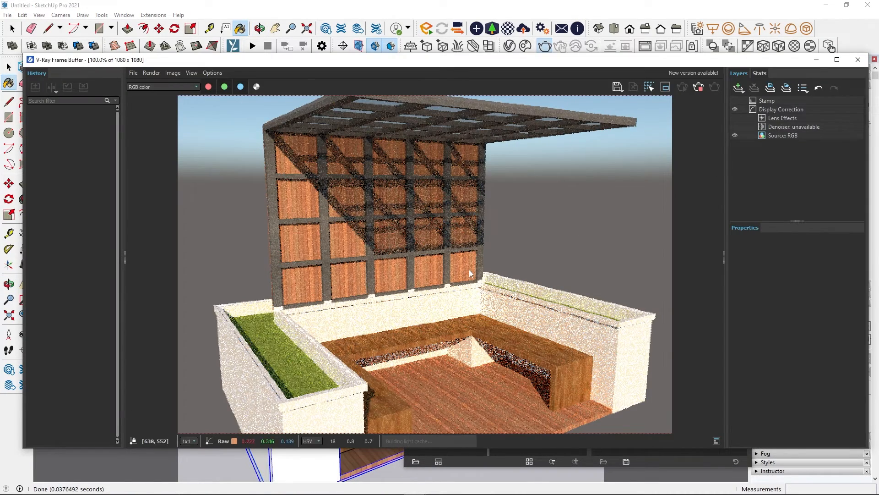